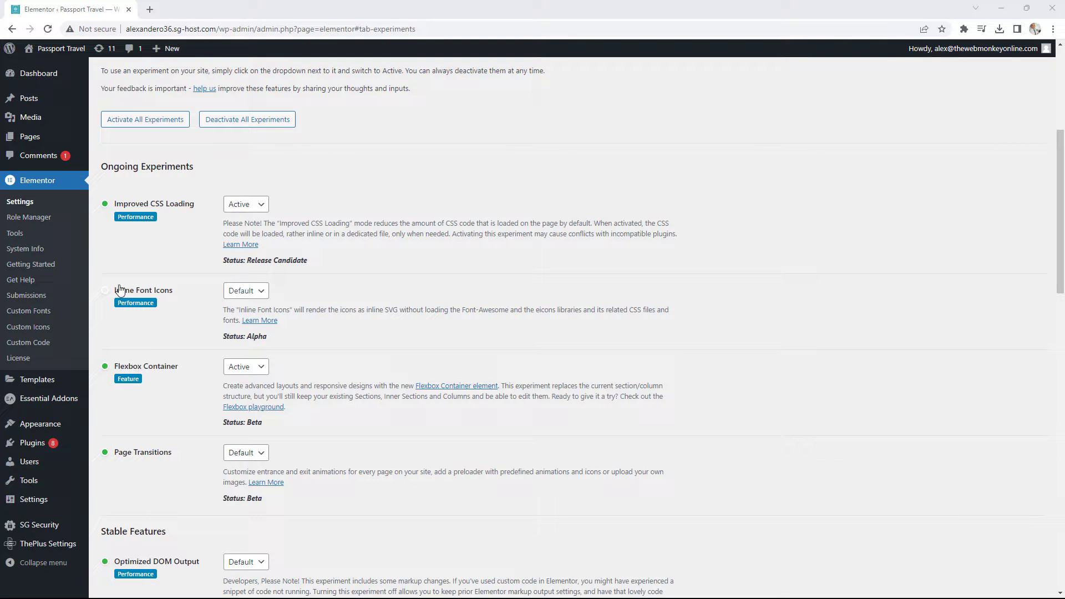
# Scroll the Home page to preview the finished section and reach the empty area above the footer
pyautogui.scroll(3, 250, 183)
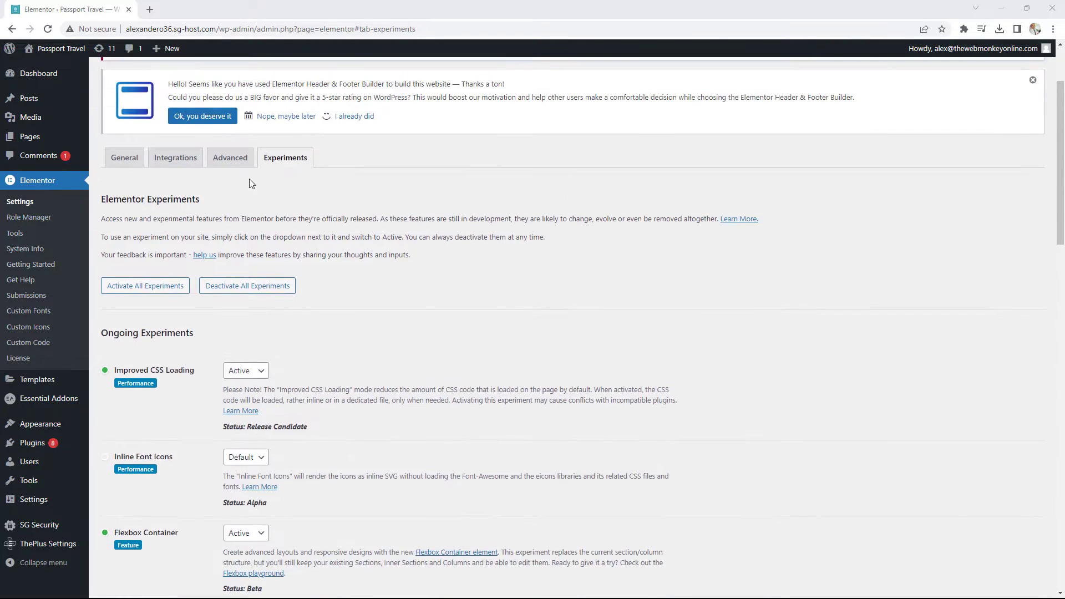
pyautogui.scroll(-4, 342, 264)
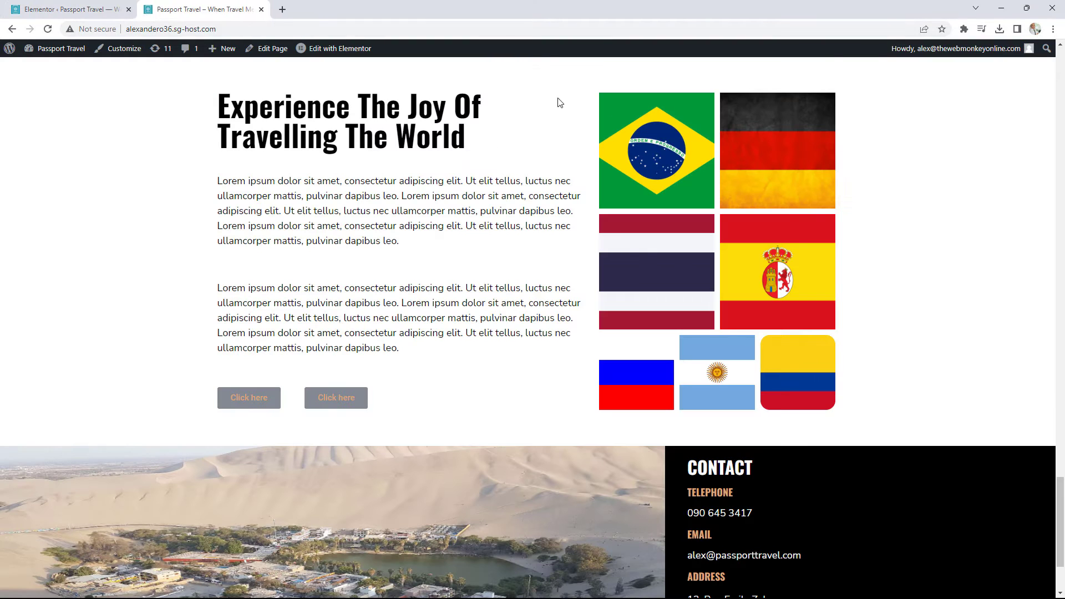
pyautogui.scroll(1, 854, 162)
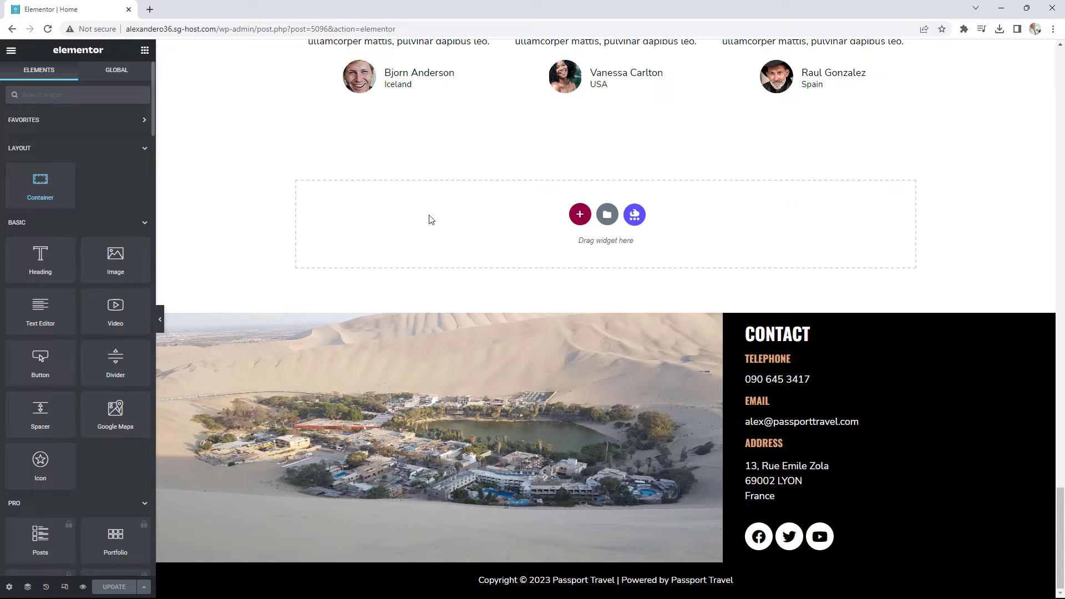
# Add a two-column section with a heading reading 'Experience The Joy Of Travelling The World'
pyautogui.click(579, 215)
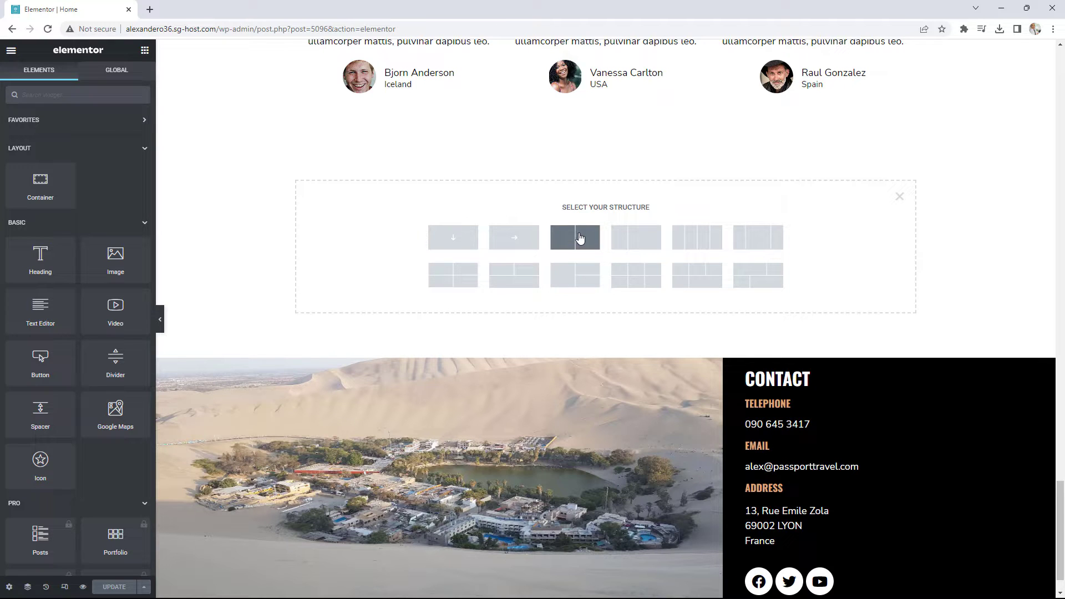
pyautogui.click(579, 238)
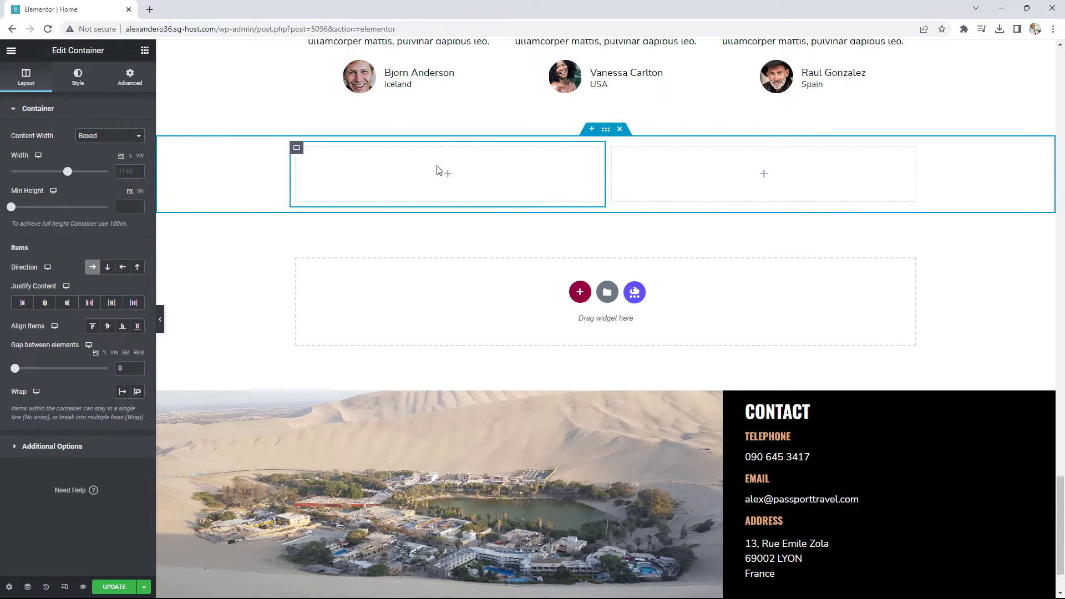
pyautogui.click(144, 51)
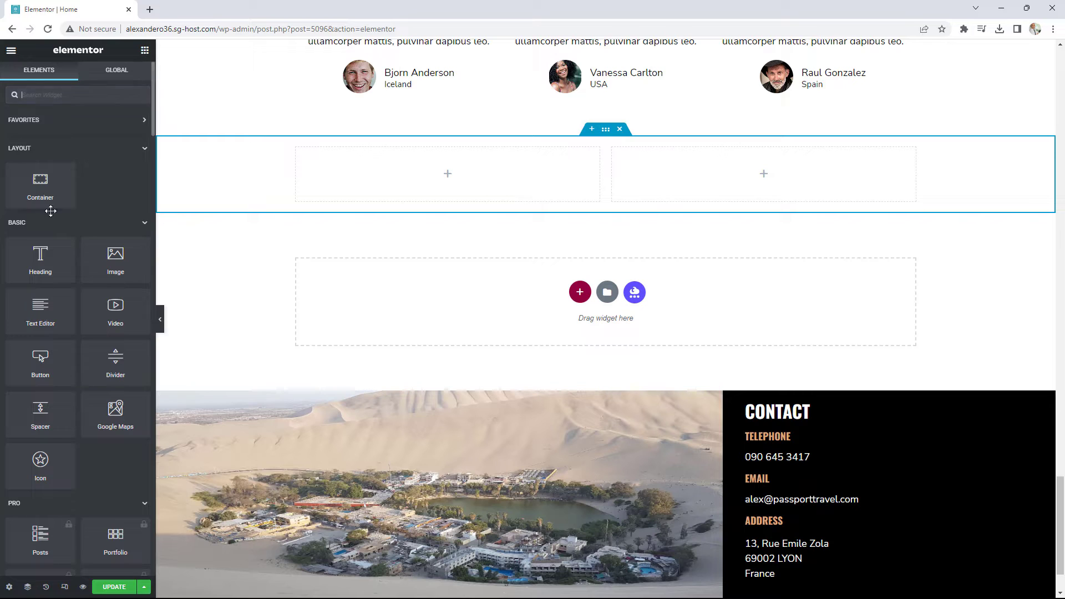
pyautogui.moveTo(42, 261); pyautogui.dragTo(421, 172)
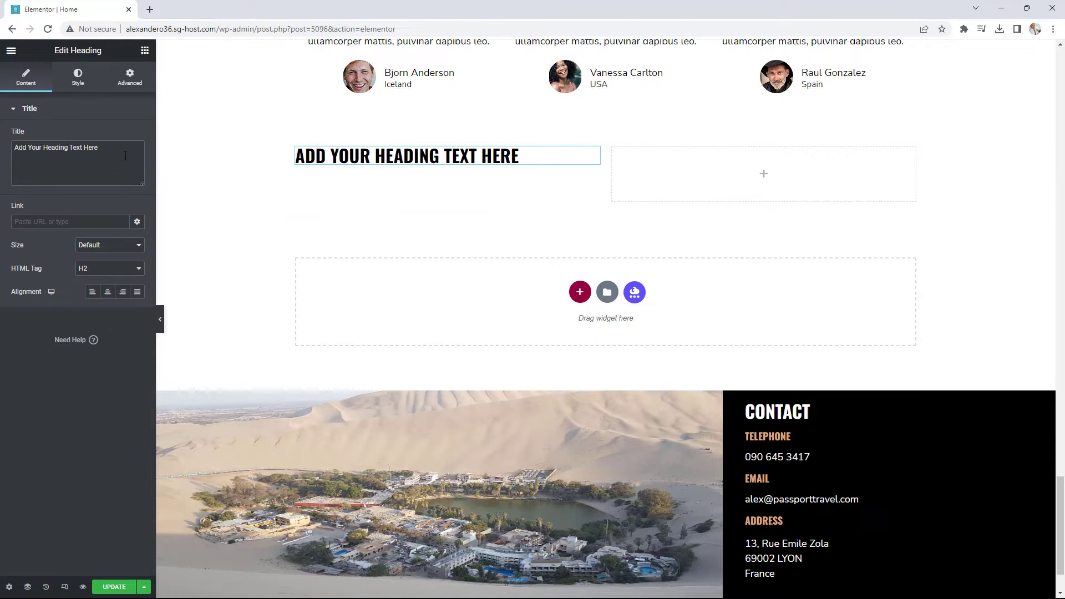
pyautogui.moveTo(125, 156); pyautogui.dragTo(3, 146)
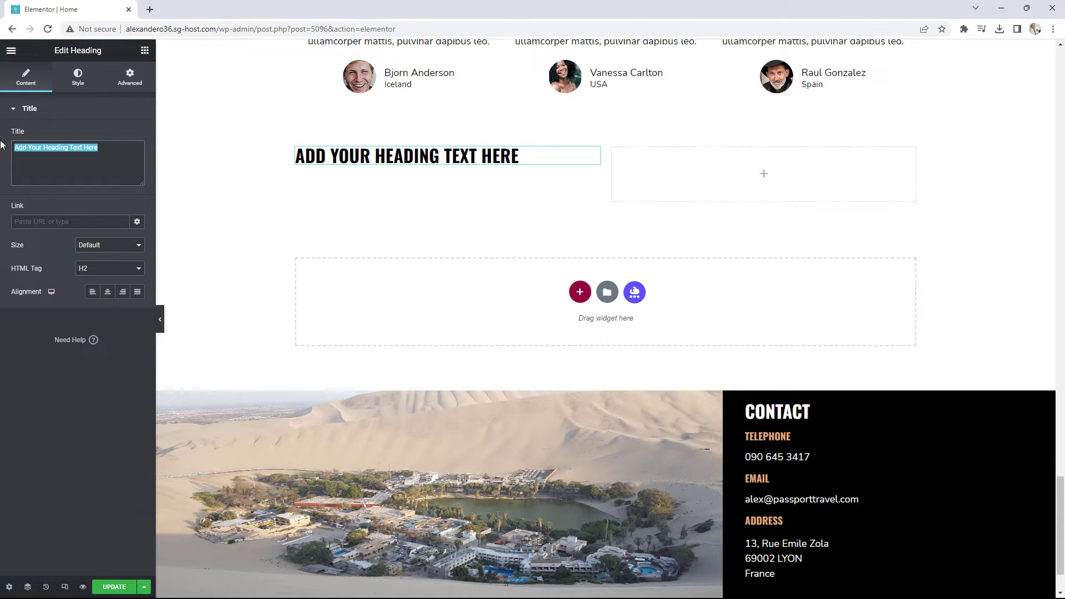
pyautogui.write('Experience The Joy Of Travelling The World')
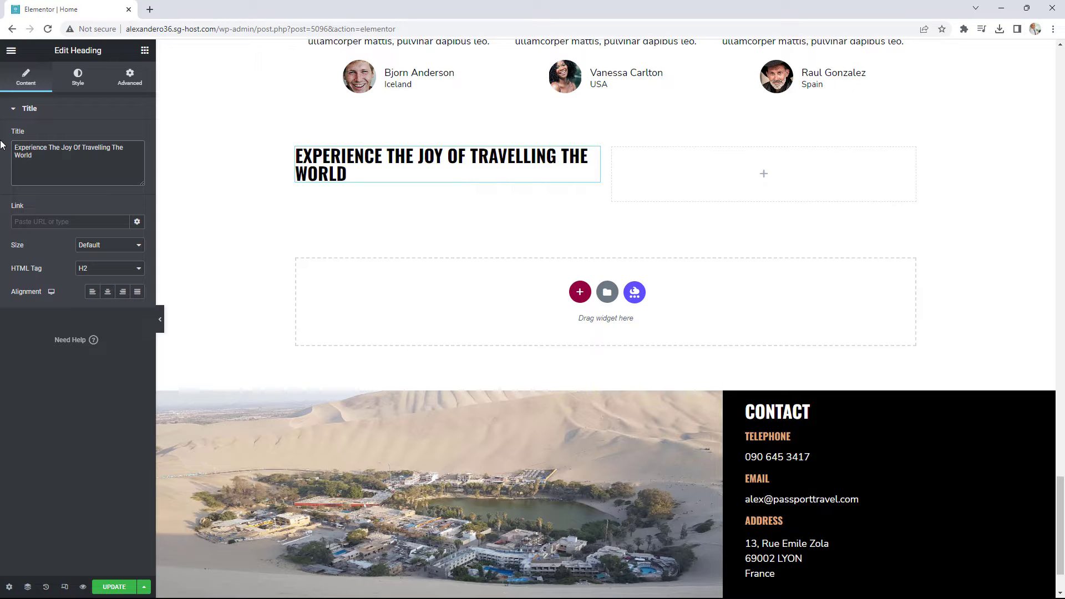
# Style the heading at size 55 with Capitalize transform, and add a Text Editor paragraph below
pyautogui.click(78, 77)
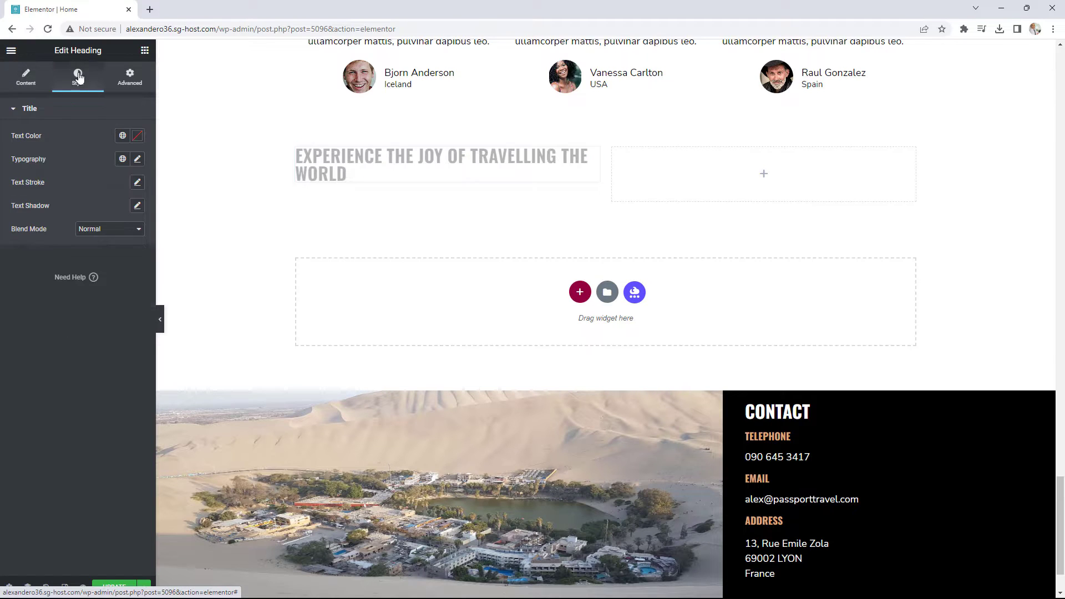
pyautogui.click(137, 159)
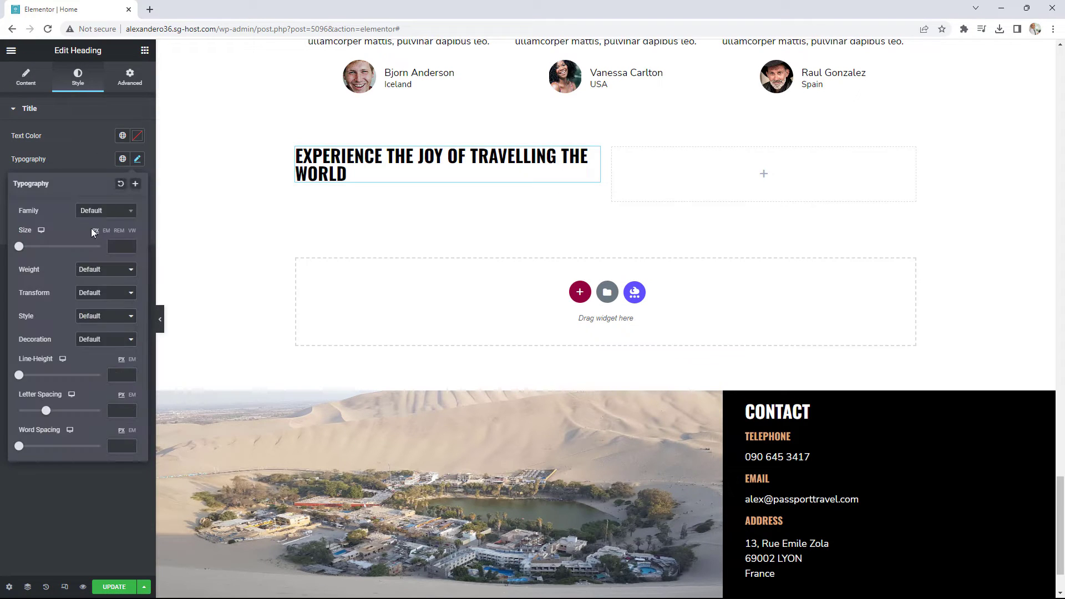
pyautogui.moveTo(18, 246); pyautogui.dragTo(39, 250)
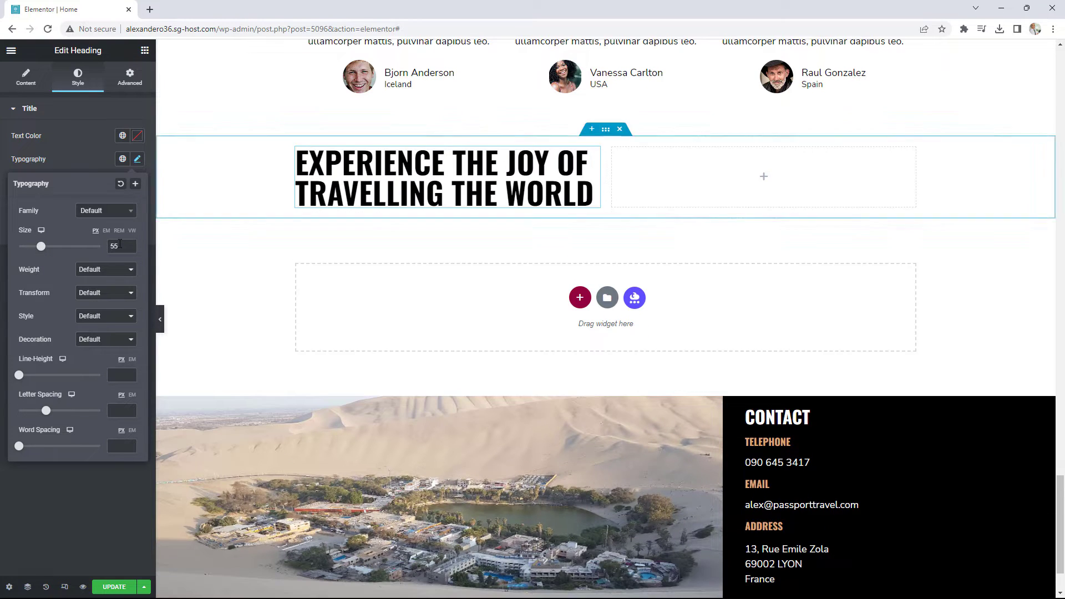
pyautogui.click(105, 292)
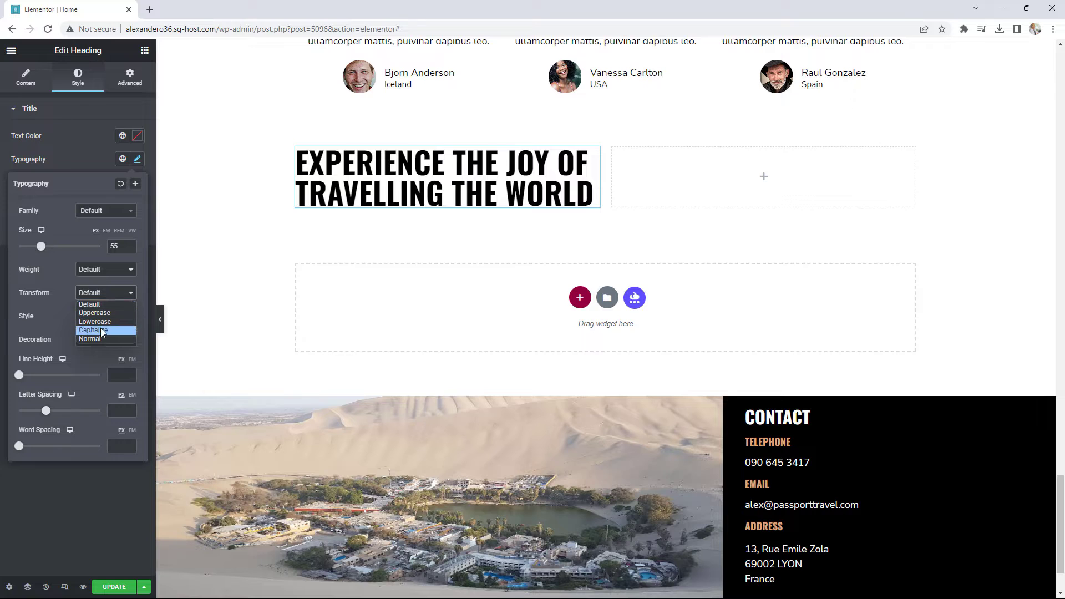
pyautogui.click(101, 330)
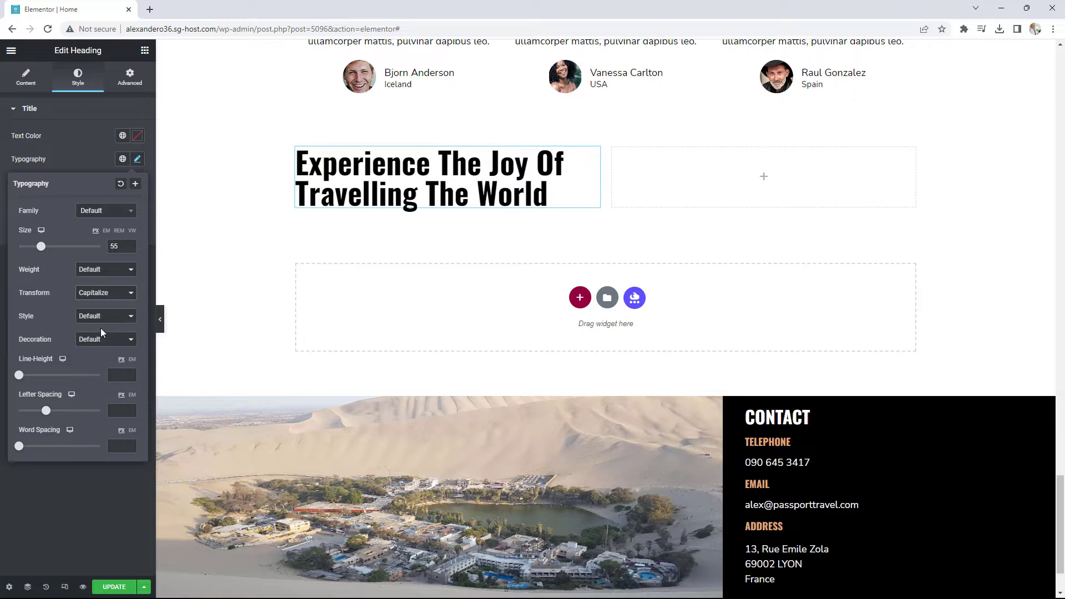
pyautogui.click(145, 51)
pyautogui.moveTo(40, 306); pyautogui.dragTo(355, 219)
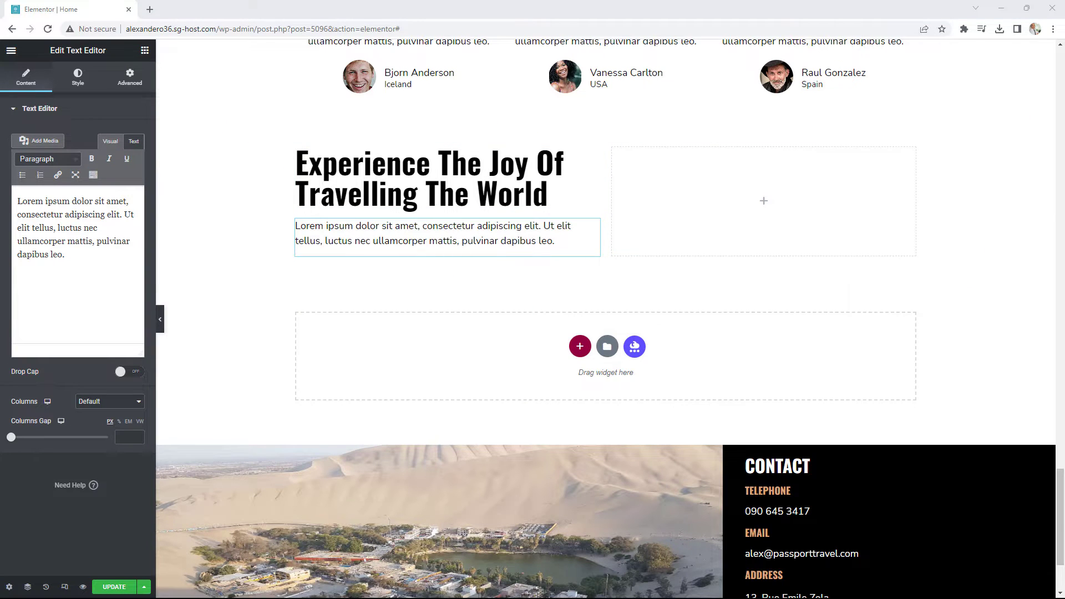
# Replace the paragraph with three lorem ipsum passages and add two Button widgets beneath it
pyautogui.moveTo(83, 254); pyautogui.dragTo(2, 198)
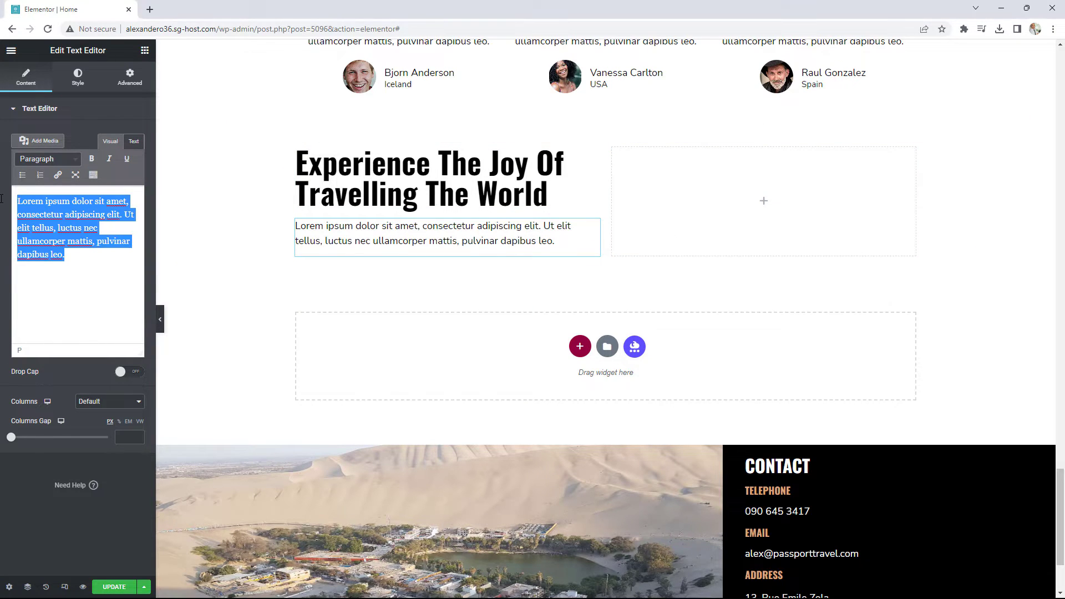
pyautogui.hotkey('ctrl', 'v')
pyautogui.hotkey('ctrl', 'v')
pyautogui.hotkey('ctrl', 'v')
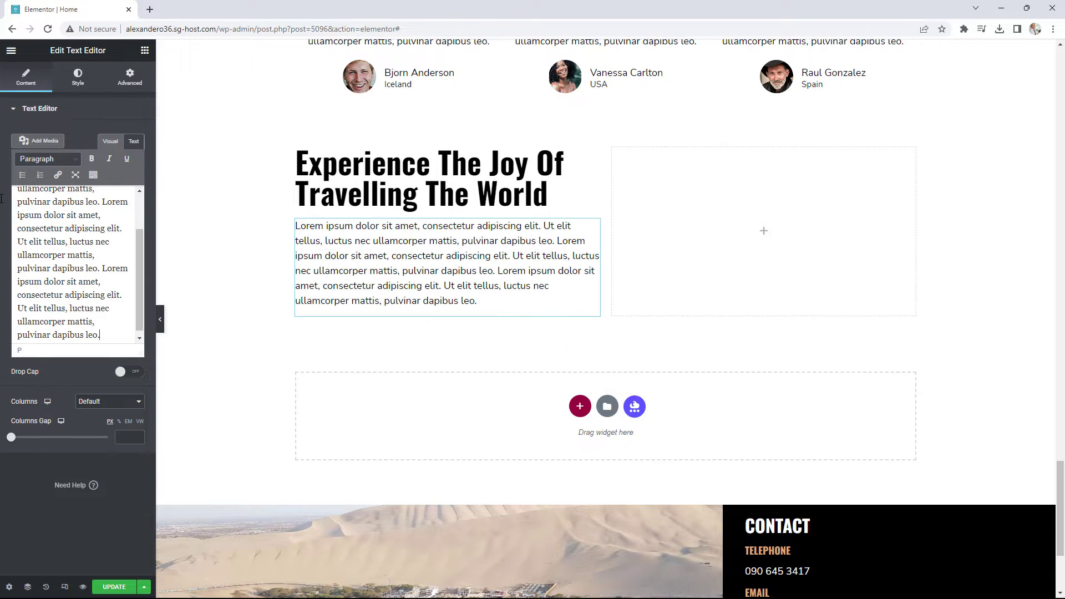
pyautogui.click(144, 51)
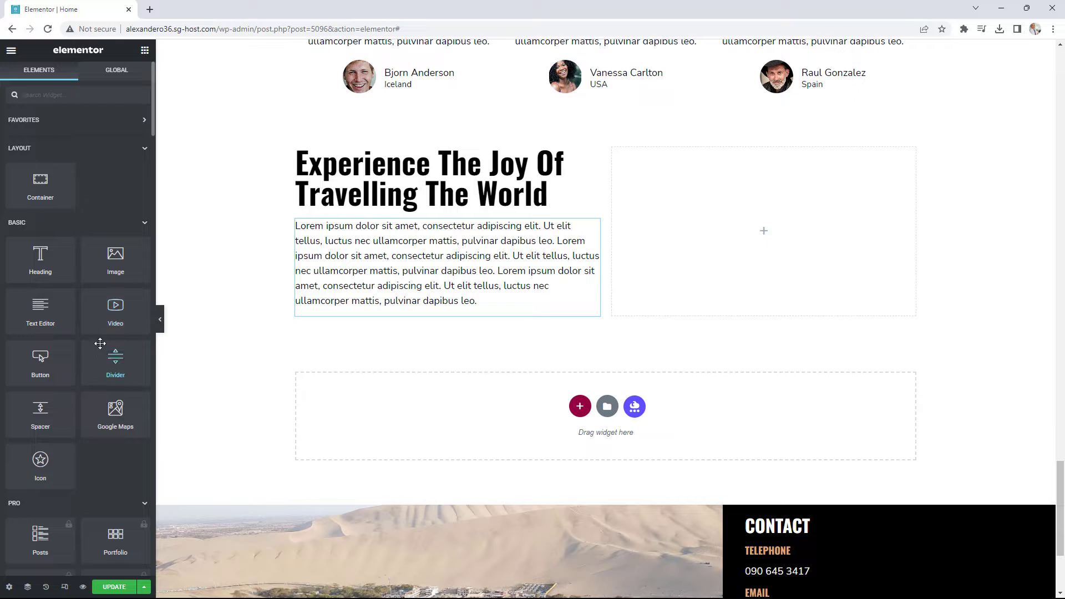
pyautogui.moveTo(40, 361); pyautogui.dragTo(358, 308)
pyautogui.click(144, 51)
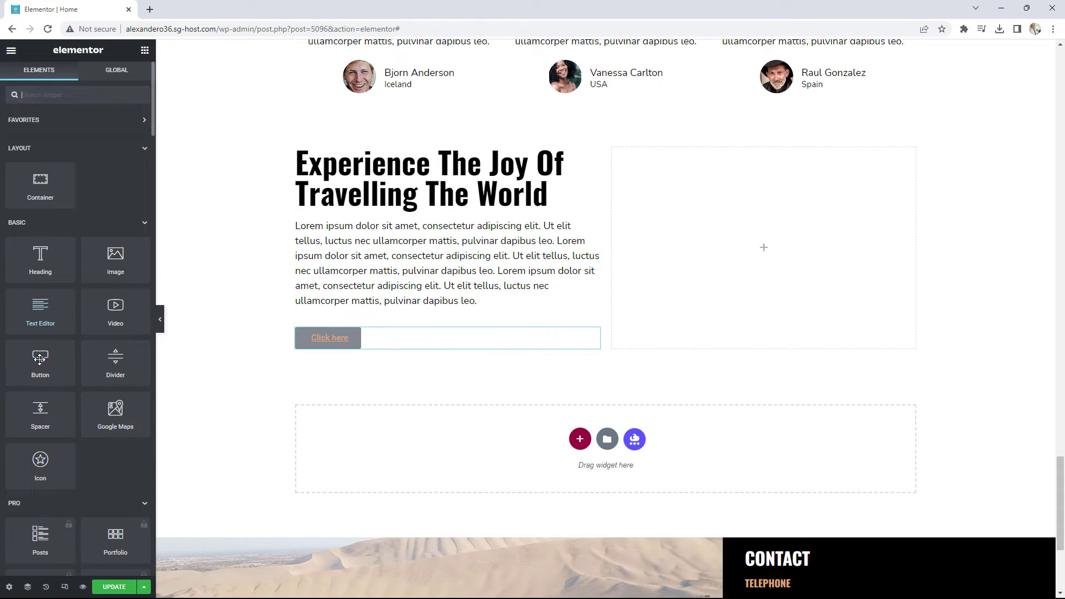
pyautogui.moveTo(40, 360); pyautogui.dragTo(379, 345)
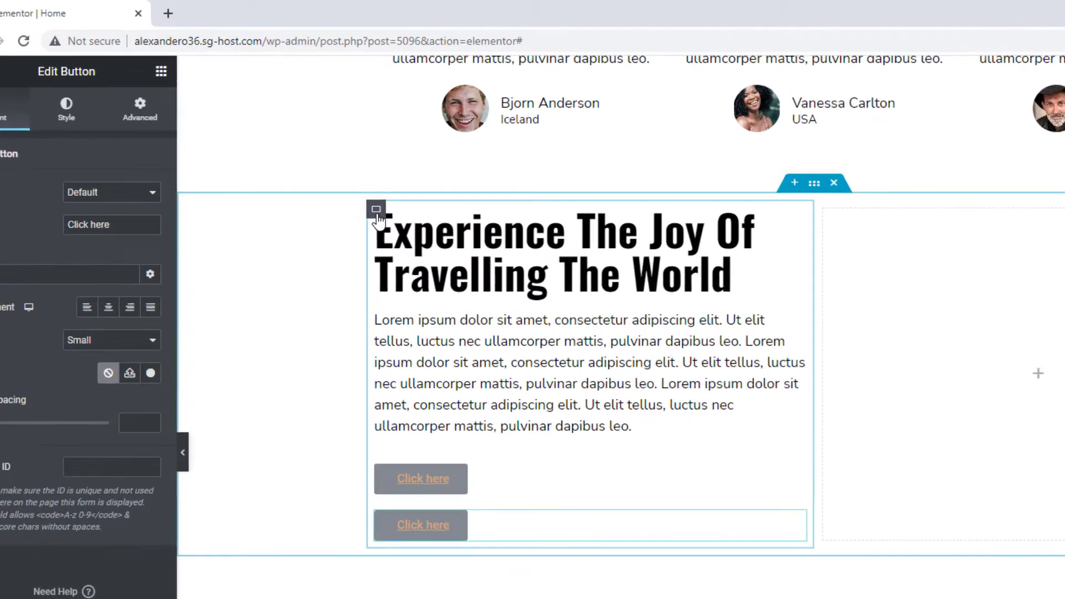
# Keep the left container's Content Width at Full Width
pyautogui.click(376, 213)
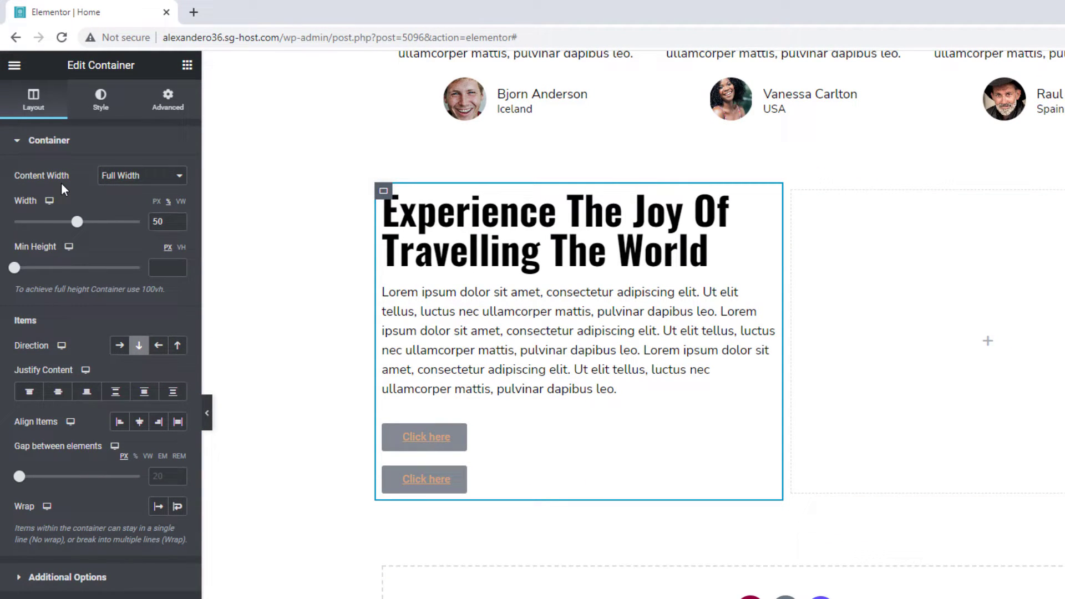
pyautogui.click(136, 175)
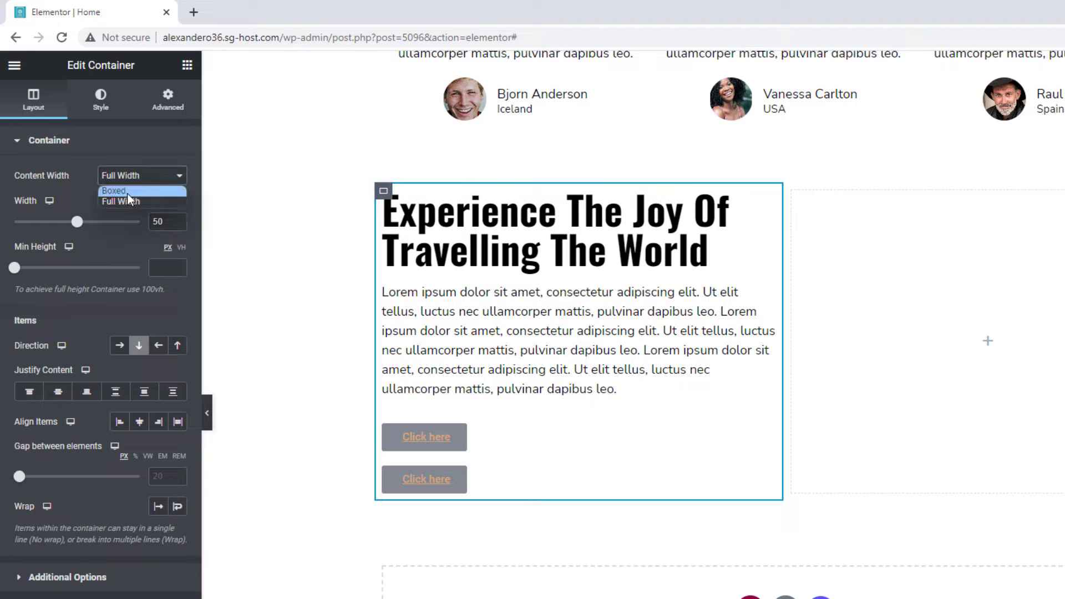
pyautogui.click(125, 200)
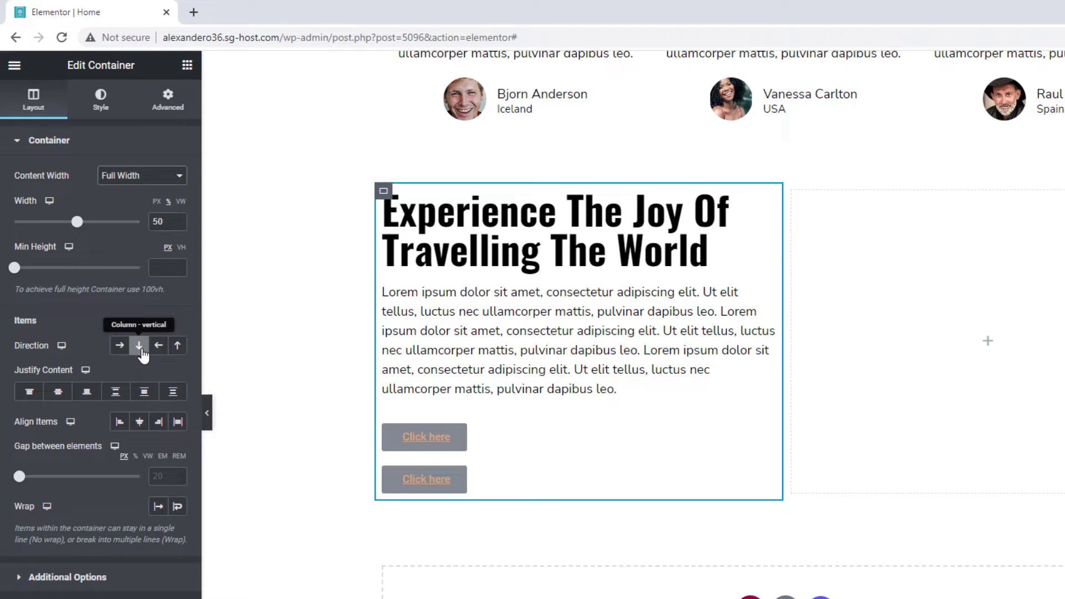
# Try each Direction option on the left container, finishing on Row - horizontal
pyautogui.click(177, 349)
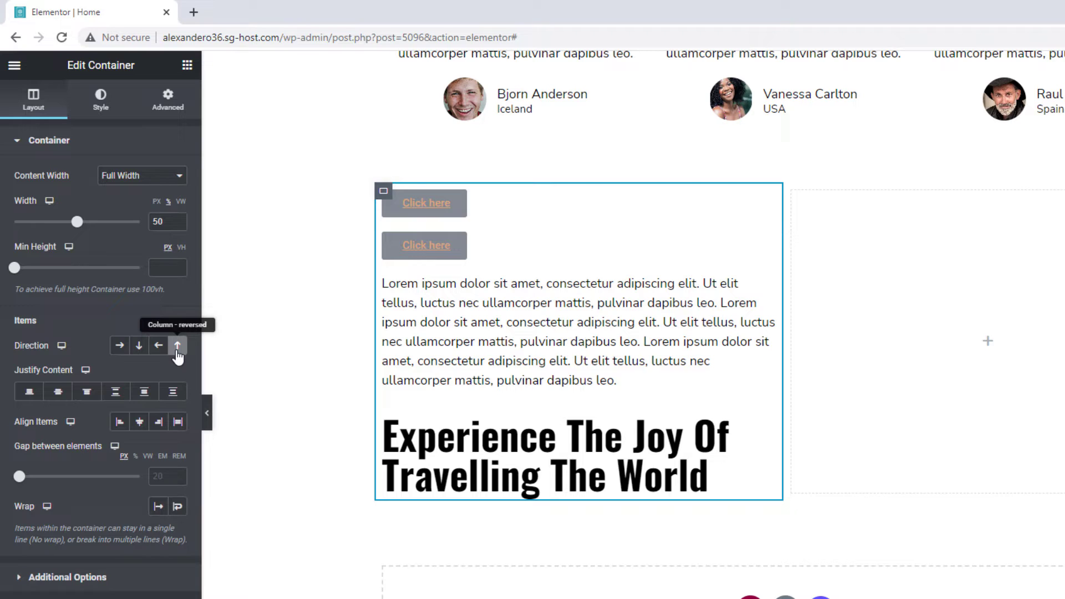
pyautogui.click(139, 348)
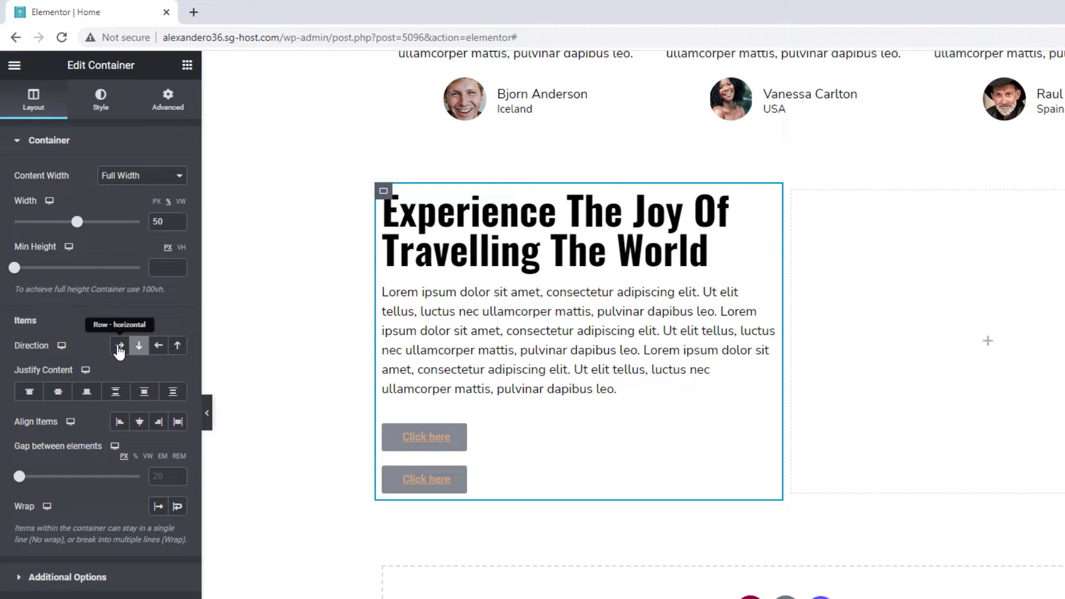
pyautogui.click(120, 346)
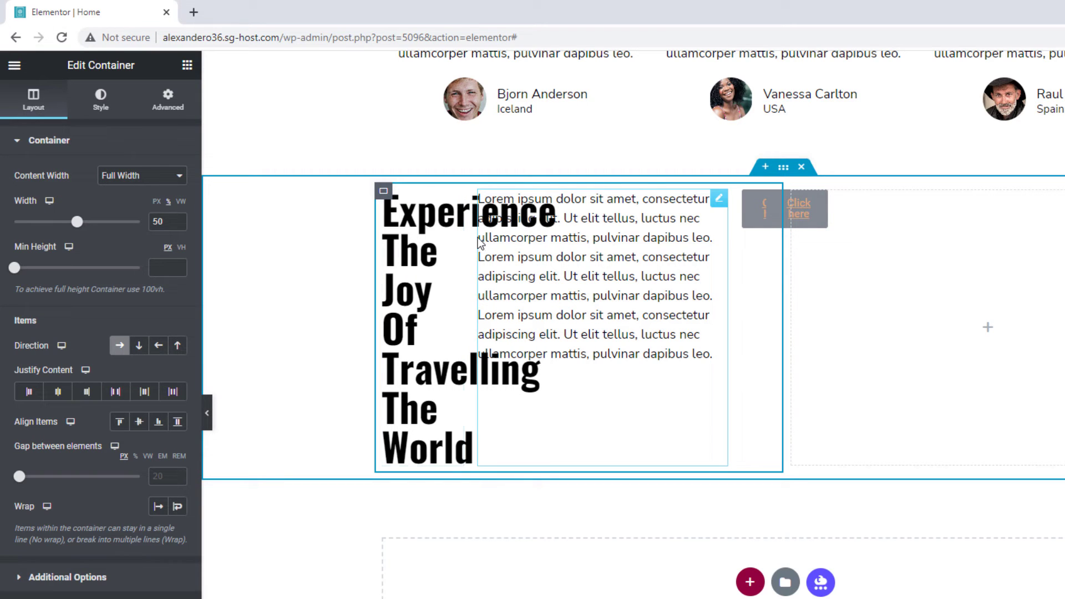
pyautogui.click(160, 347)
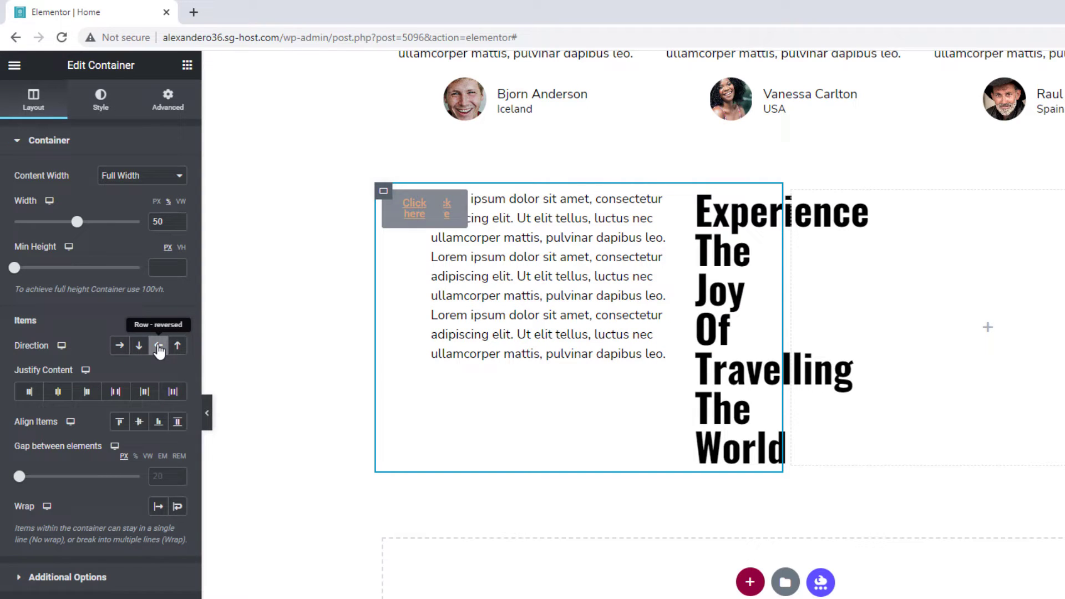
pyautogui.click(120, 347)
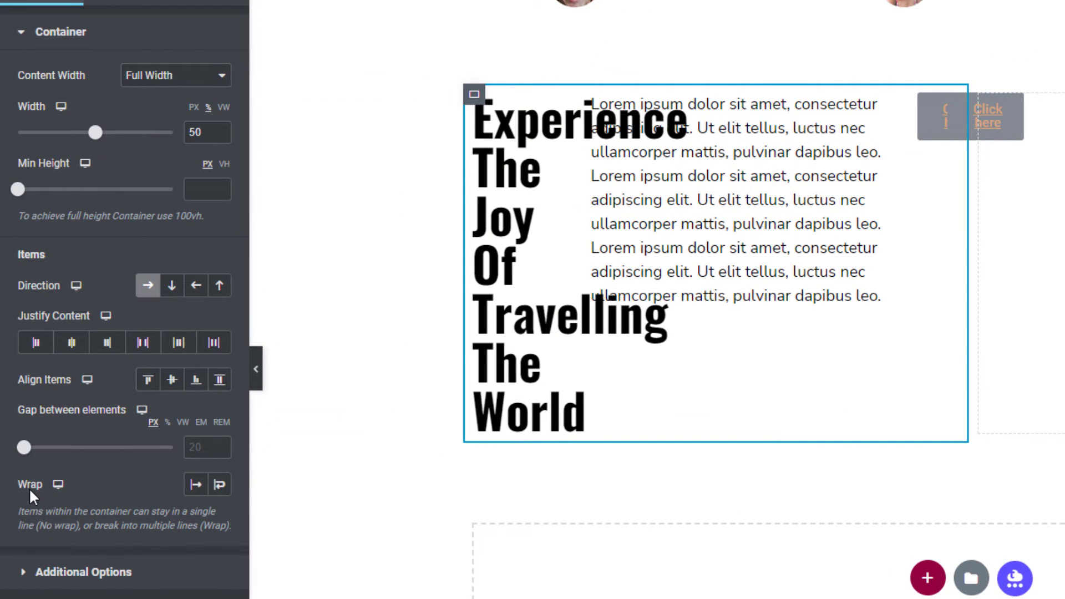
# Turn on Wrap for the left container's items so the heading and paragraph get their own lines
pyautogui.click(219, 486)
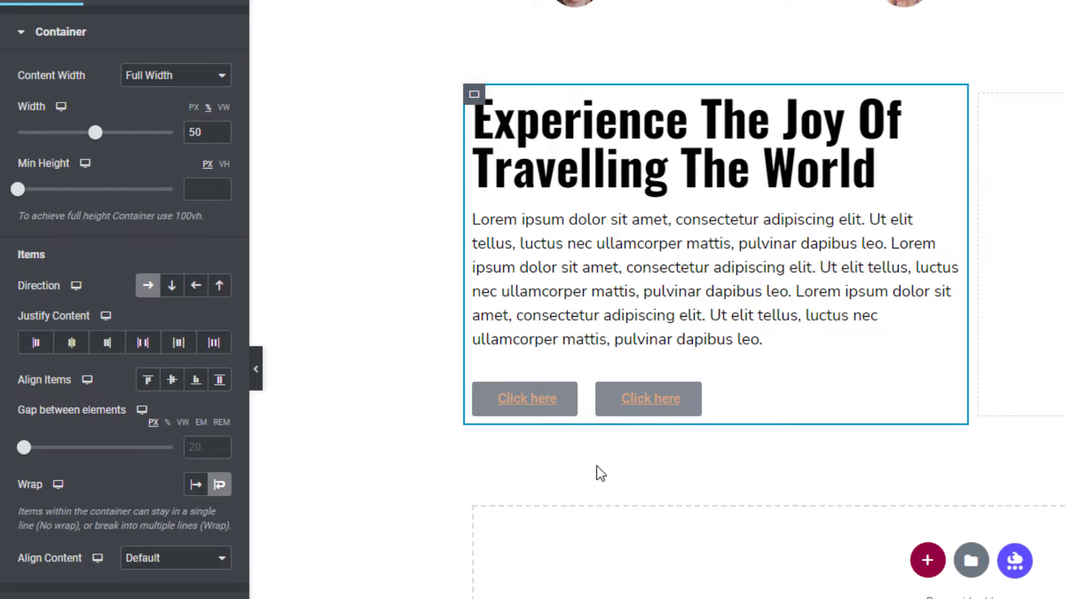
# Give the first Click here button a custom width, trying 18% and then 71
pyautogui.click(569, 397)
pyautogui.click(219, 2)
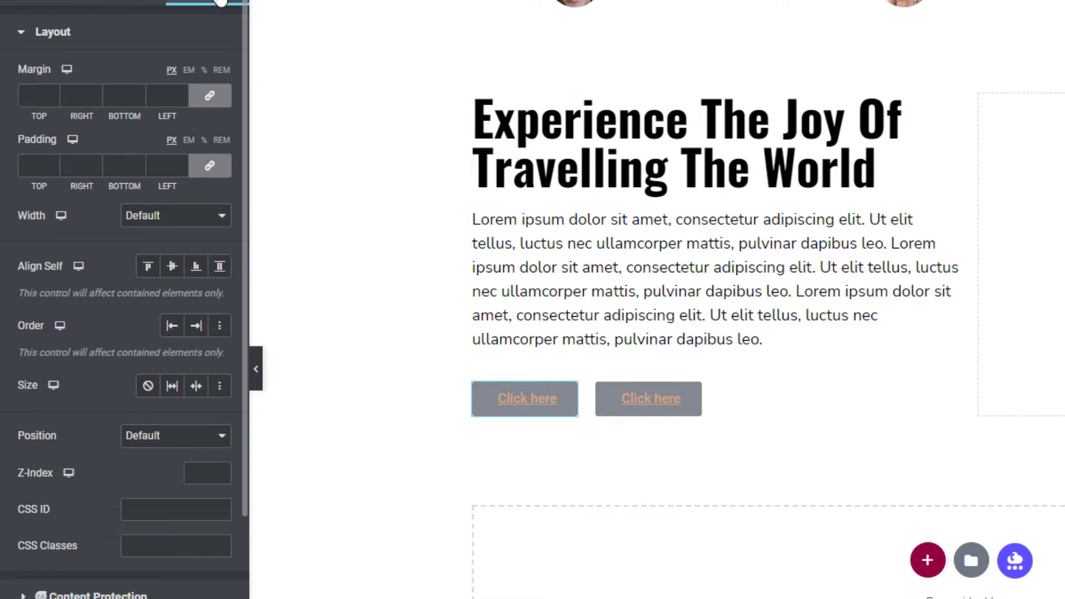
pyautogui.click(145, 221)
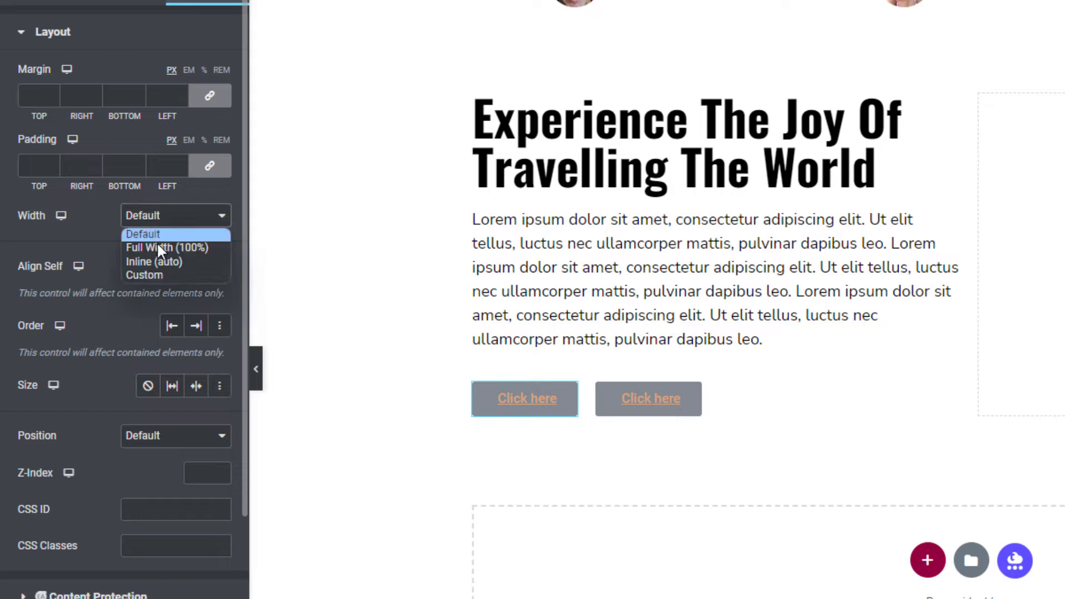
pyautogui.click(155, 274)
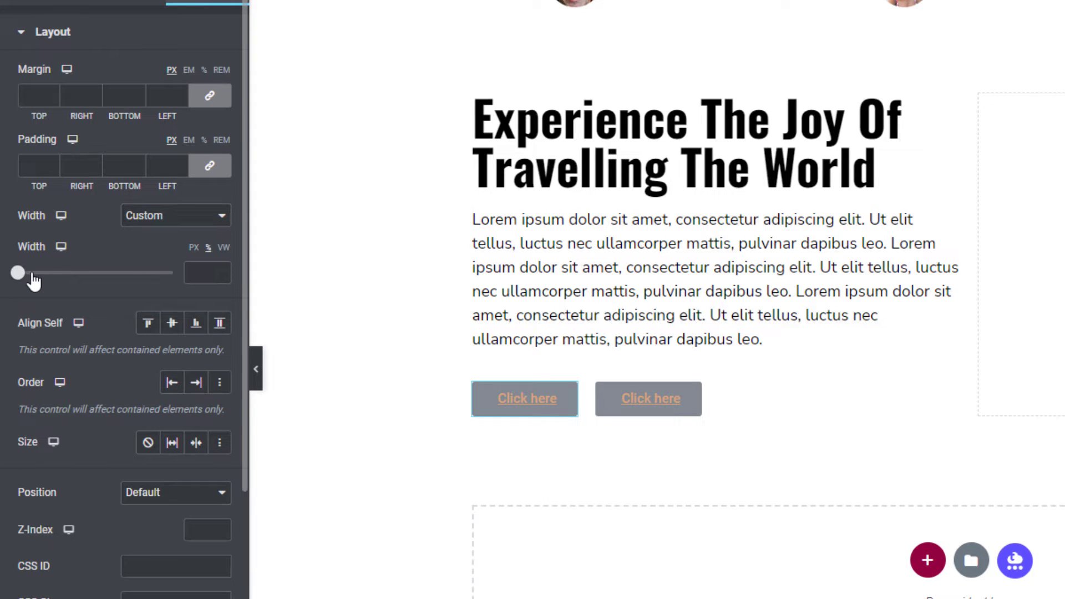
pyautogui.moveTo(19, 275); pyautogui.dragTo(106, 283)
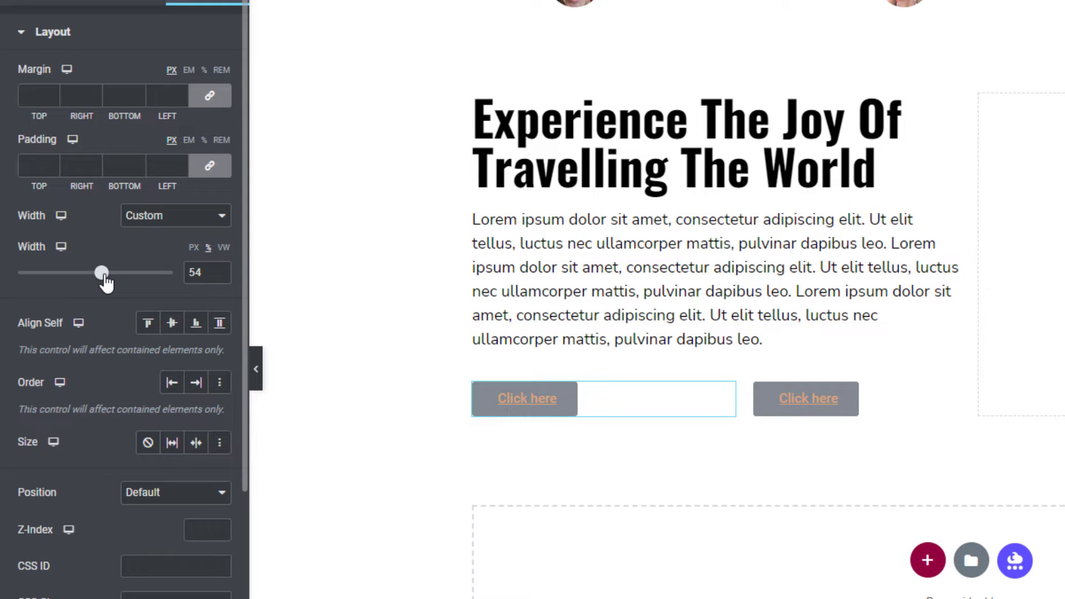
pyautogui.moveTo(106, 283); pyautogui.dragTo(140, 282)
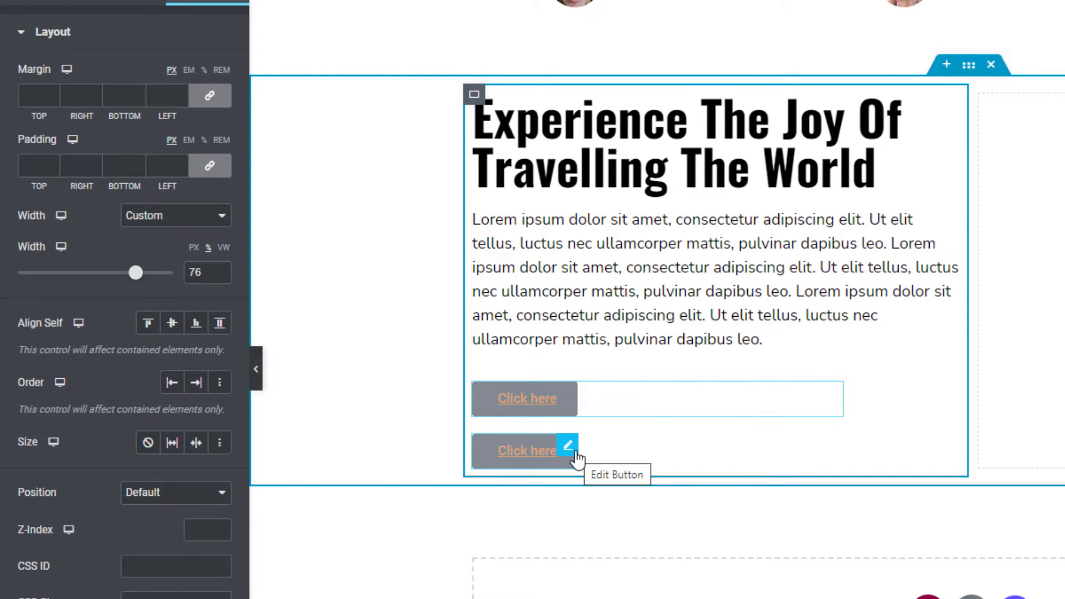
# Set the button's width back to Default
pyautogui.click(172, 222)
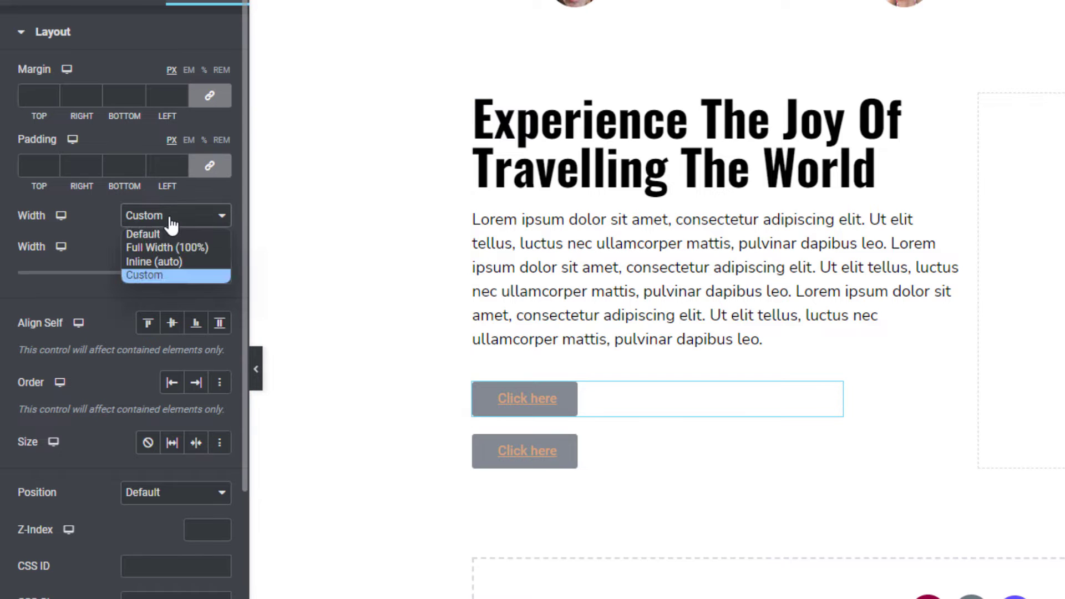
pyautogui.click(155, 233)
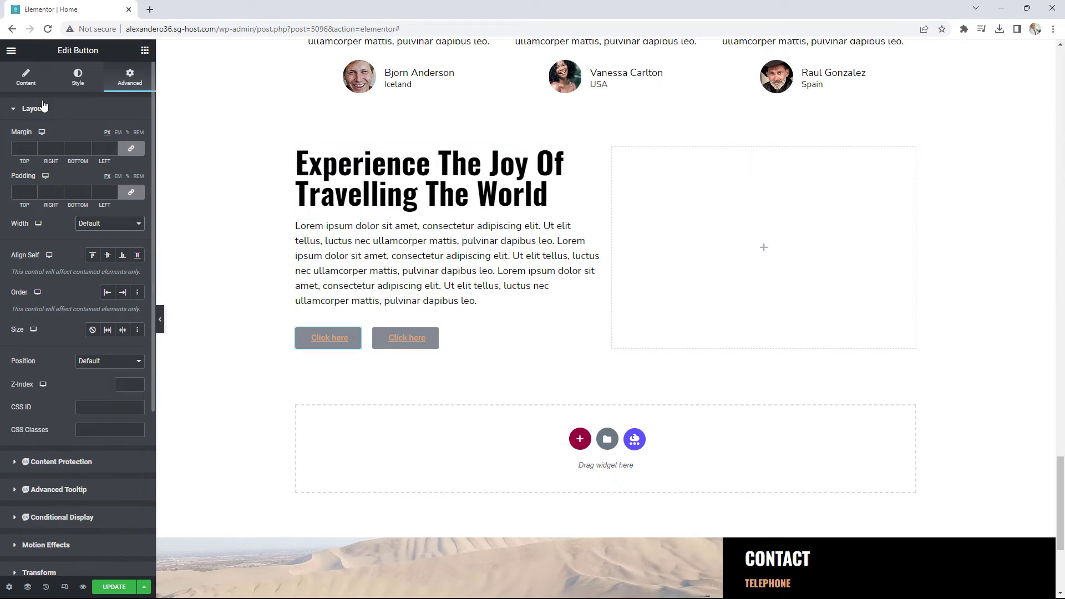
pyautogui.click(25, 77)
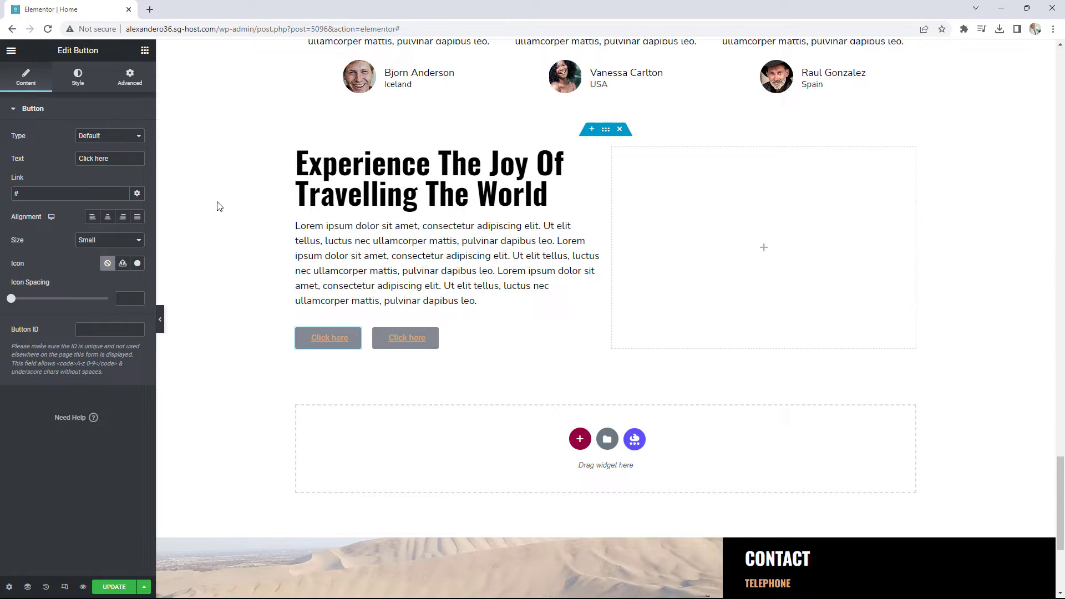
# Try Center, Space Between and Space Around justification on the left container, then deselect Space Around
pyautogui.click(296, 147)
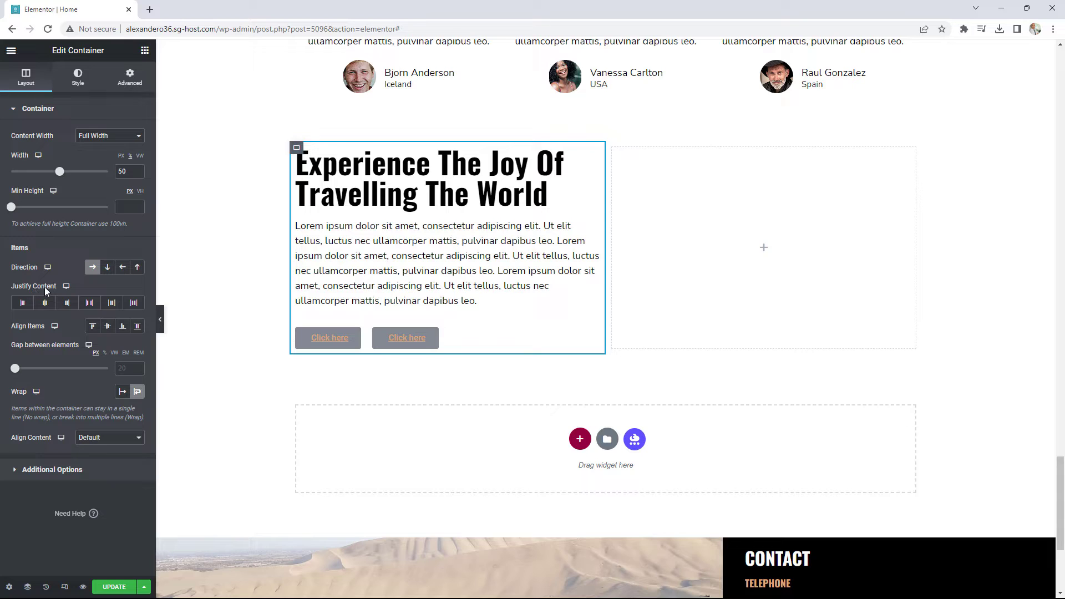
pyautogui.click(45, 303)
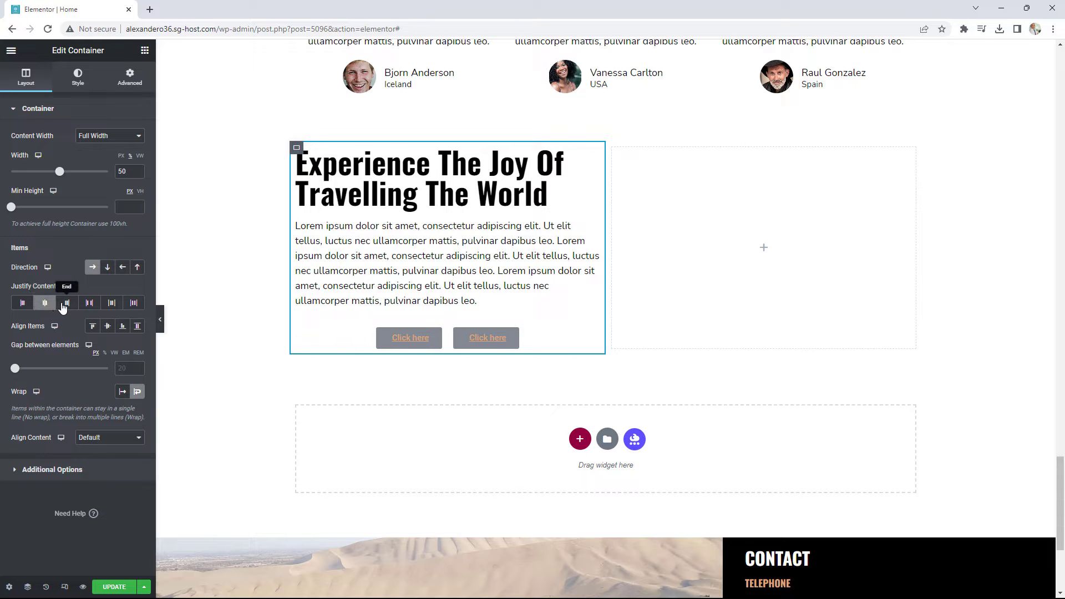
pyautogui.click(90, 303)
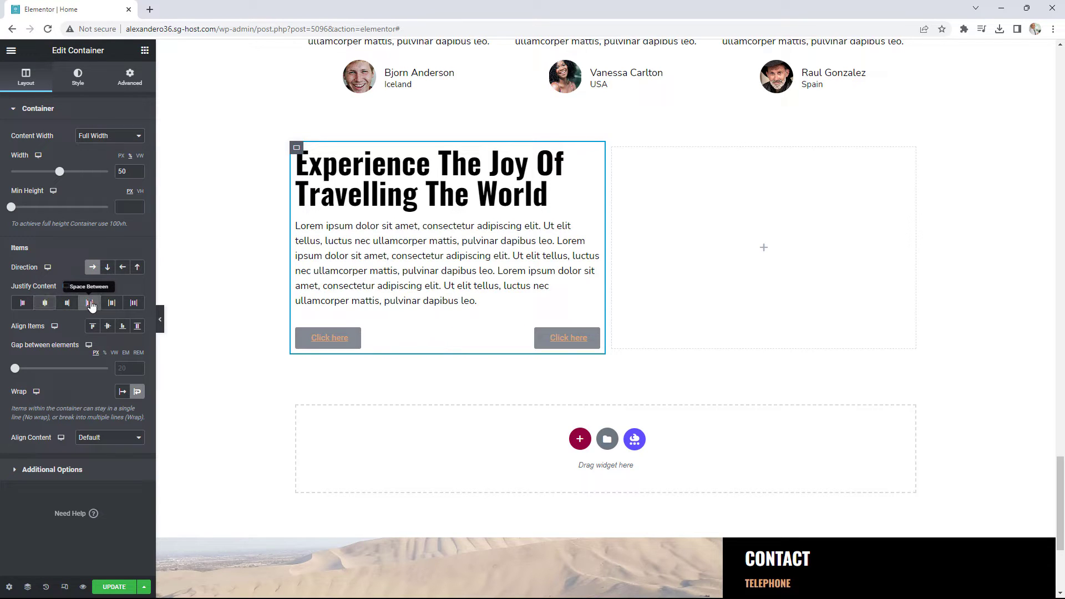
pyautogui.click(112, 303)
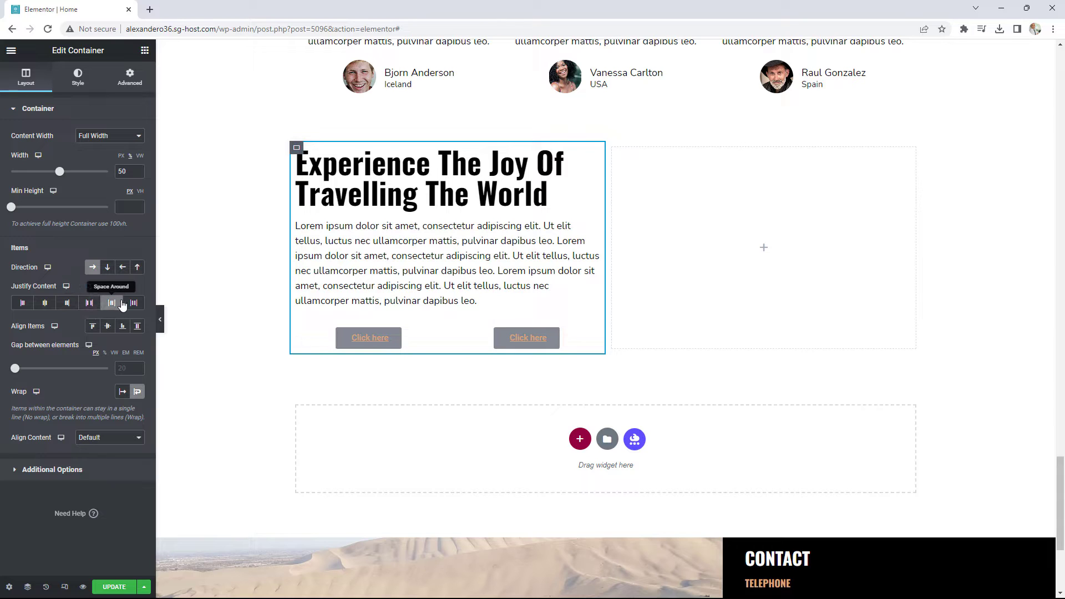
pyautogui.click(110, 303)
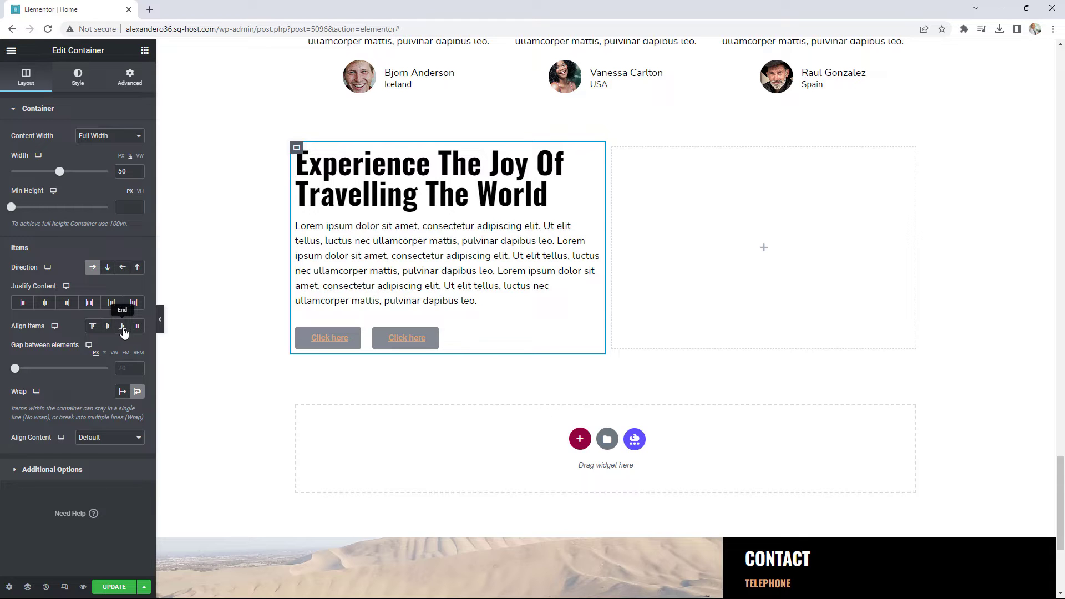
# Try Center and End item alignment, then set the left column's gap between elements to 20
pyautogui.click(107, 326)
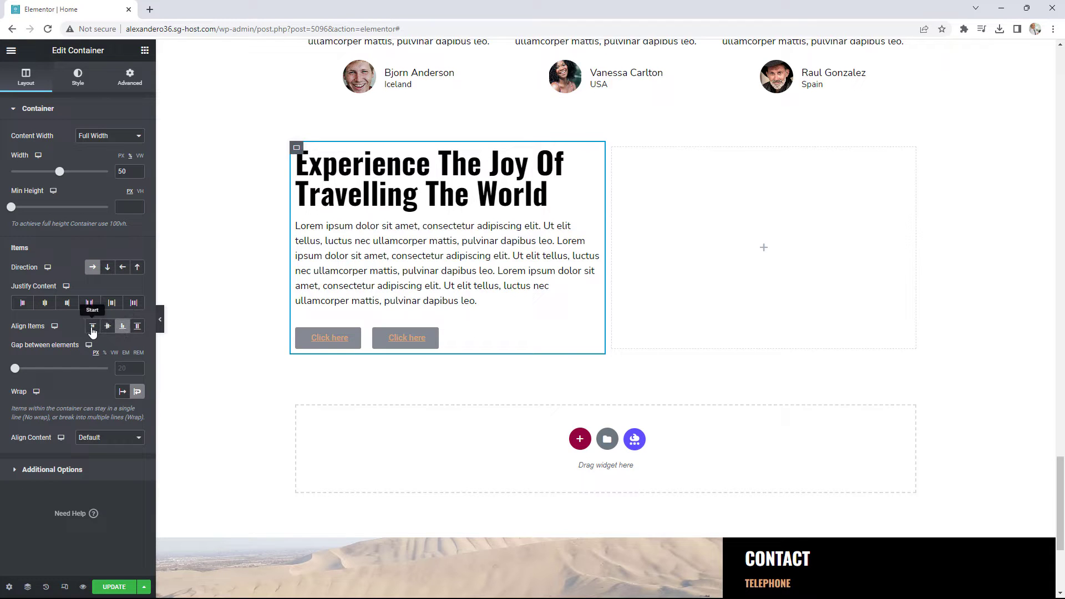
pyautogui.click(122, 327)
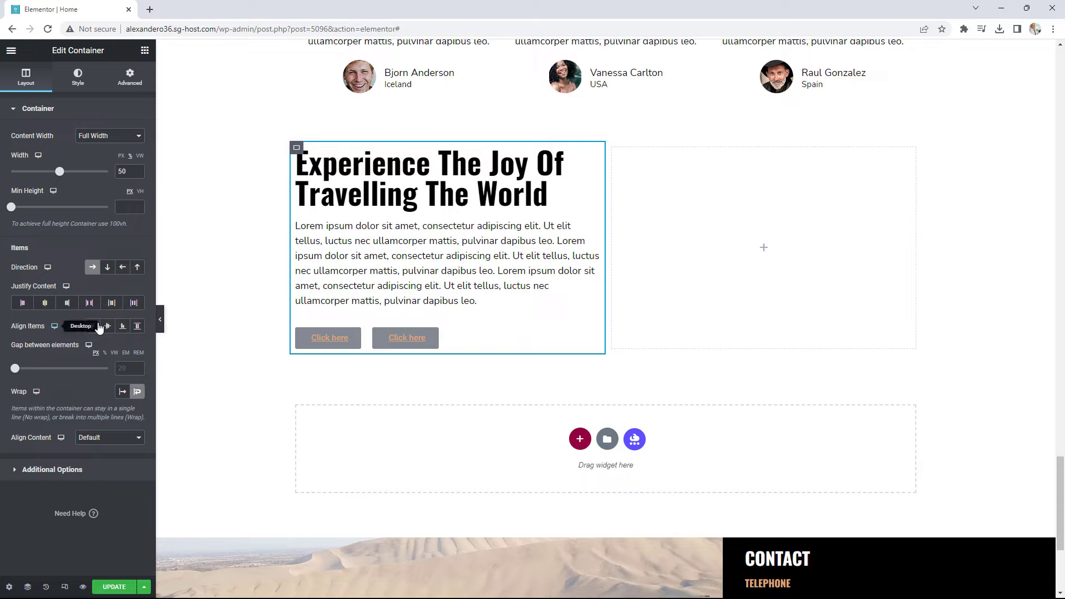
pyautogui.moveTo(18, 376)
pyautogui.mouseDown()
pyautogui.moveTo(72, 376)
pyautogui.moveTo(12, 371)
pyautogui.mouseUp()
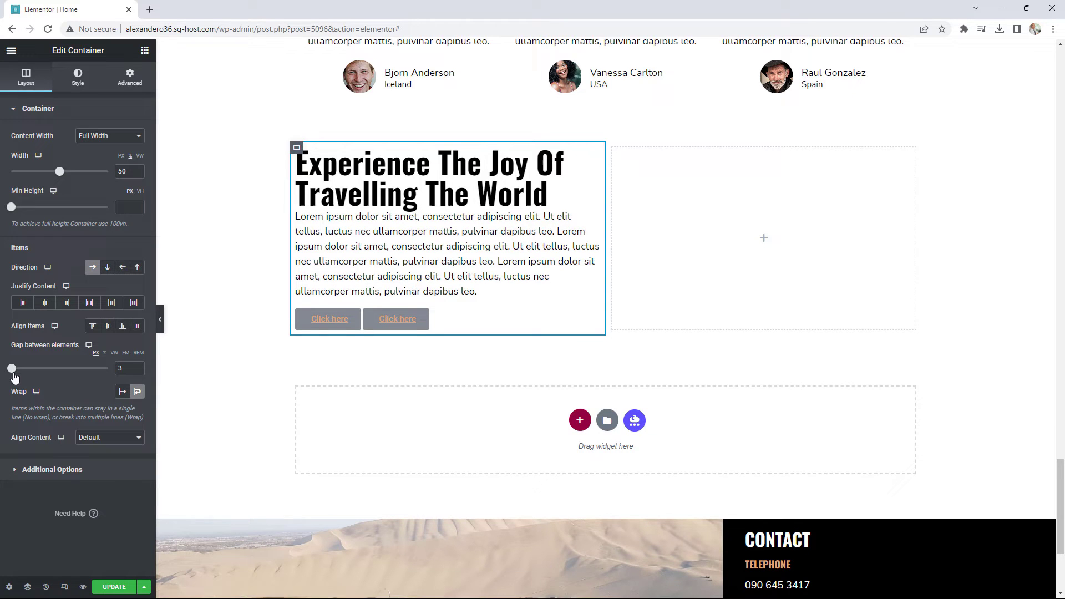
pyautogui.doubleClick(118, 368)
pyautogui.write('20')
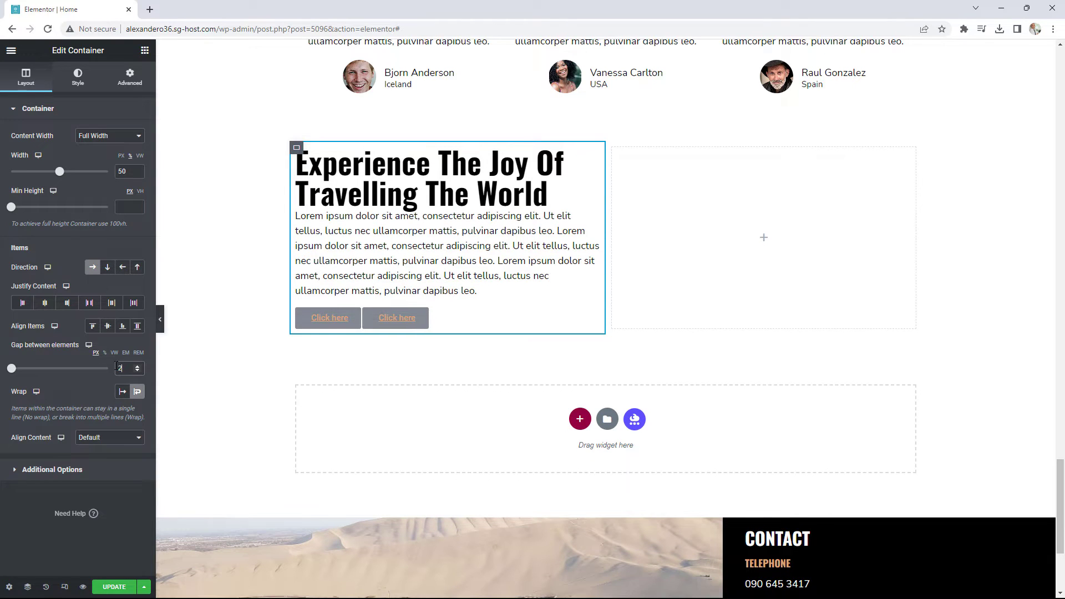
pyautogui.click(82, 383)
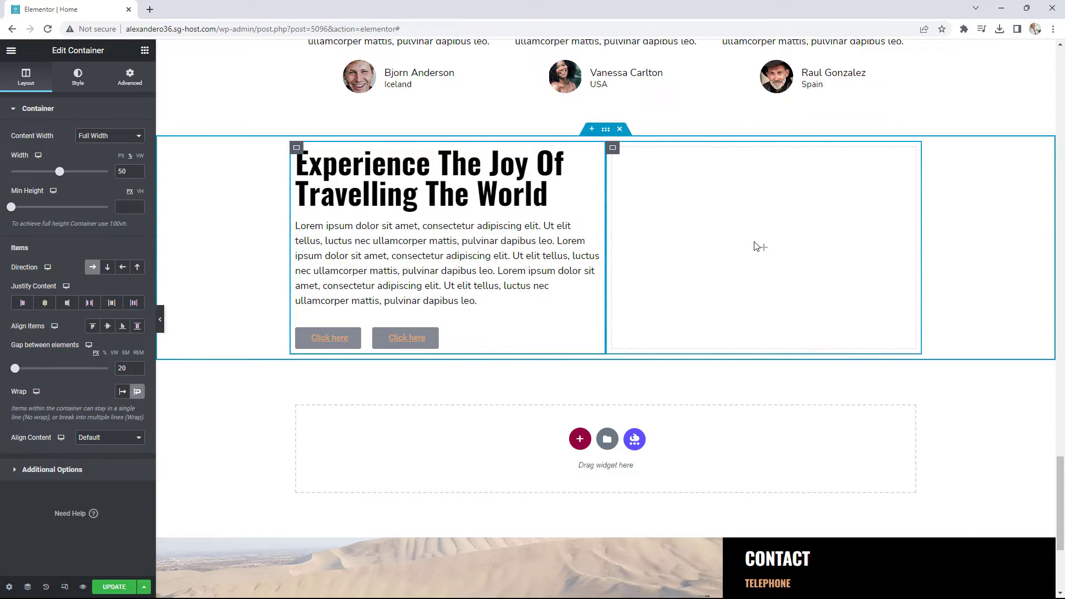
# Make the right container a Row direction with Gap 0 and Wrap enabled
pyautogui.click(612, 148)
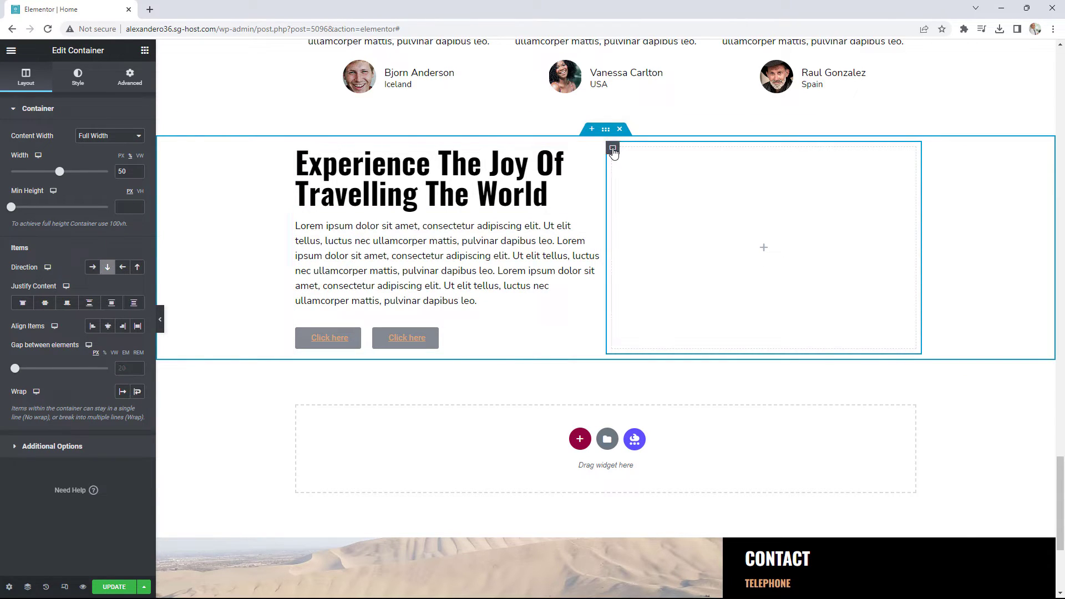
pyautogui.click(93, 268)
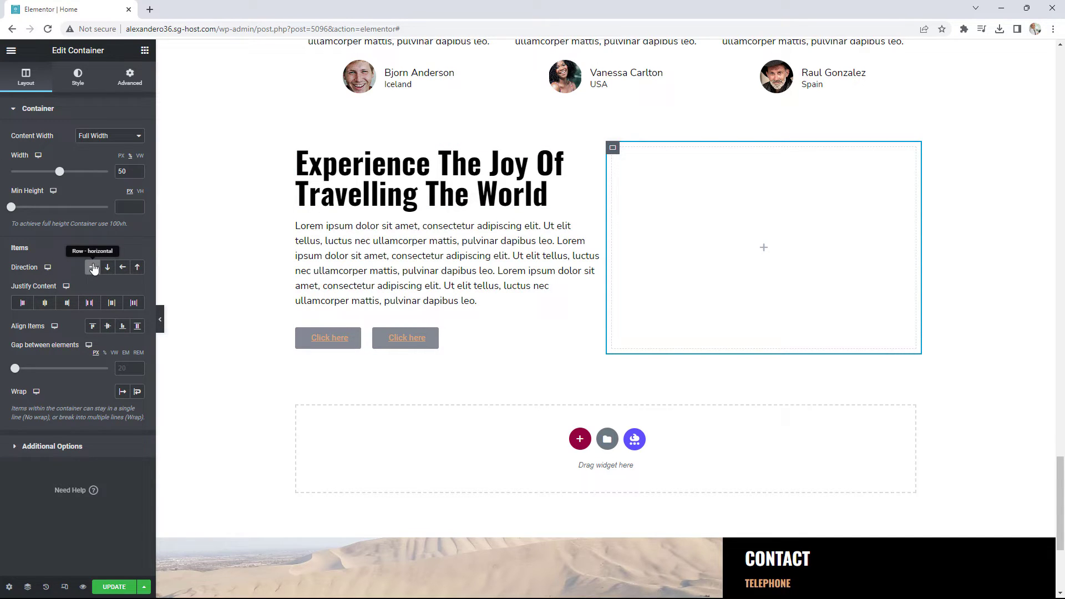
pyautogui.click(124, 369)
pyautogui.write('0')
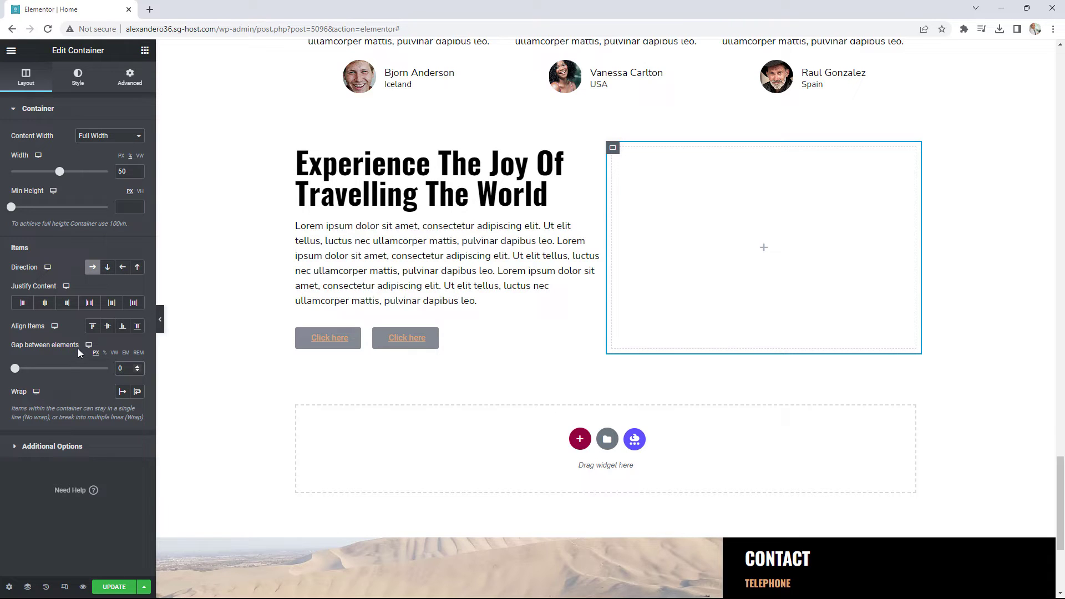
pyautogui.click(138, 394)
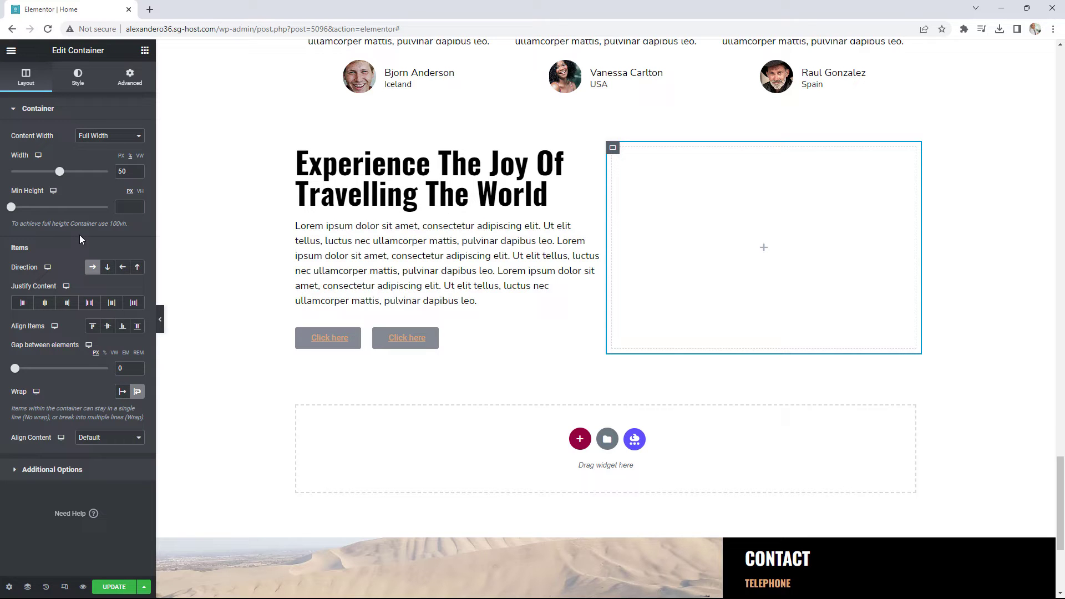
pyautogui.click(144, 50)
# Add an Image widget to the right column showing brazil.png from the Media Library
pyautogui.moveTo(114, 261); pyautogui.dragTo(742, 252)
pyautogui.click(83, 188)
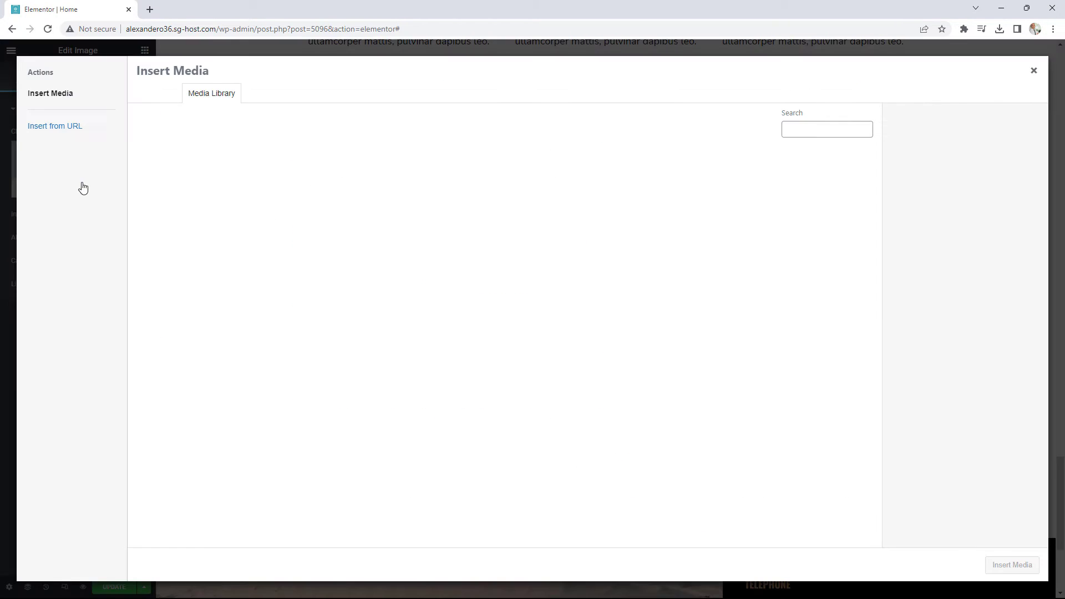
pyautogui.scroll(-4, 610, 308)
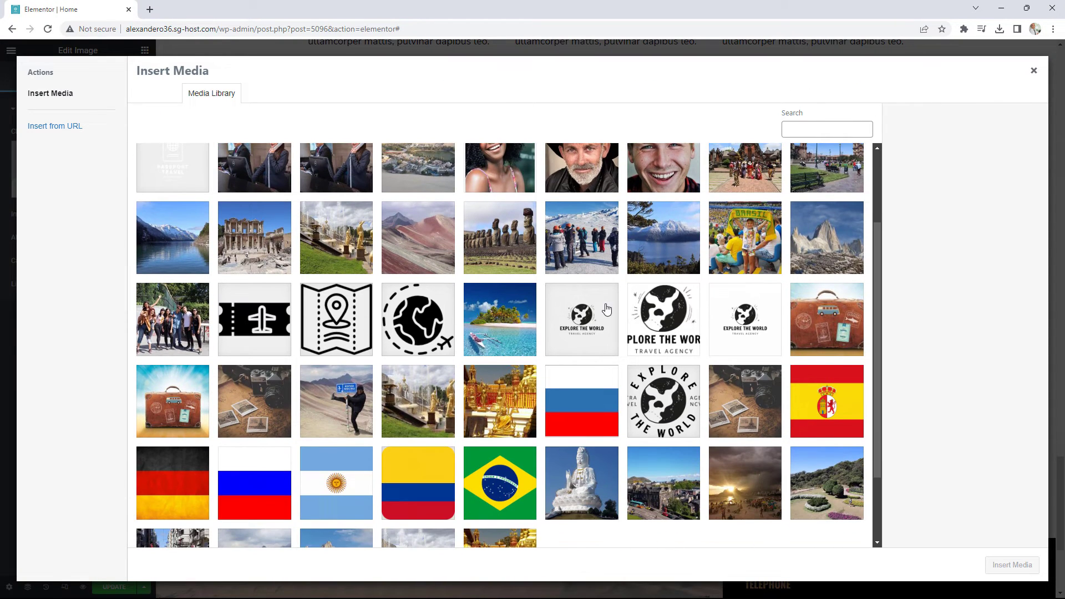
pyautogui.click(513, 410)
pyautogui.click(1012, 565)
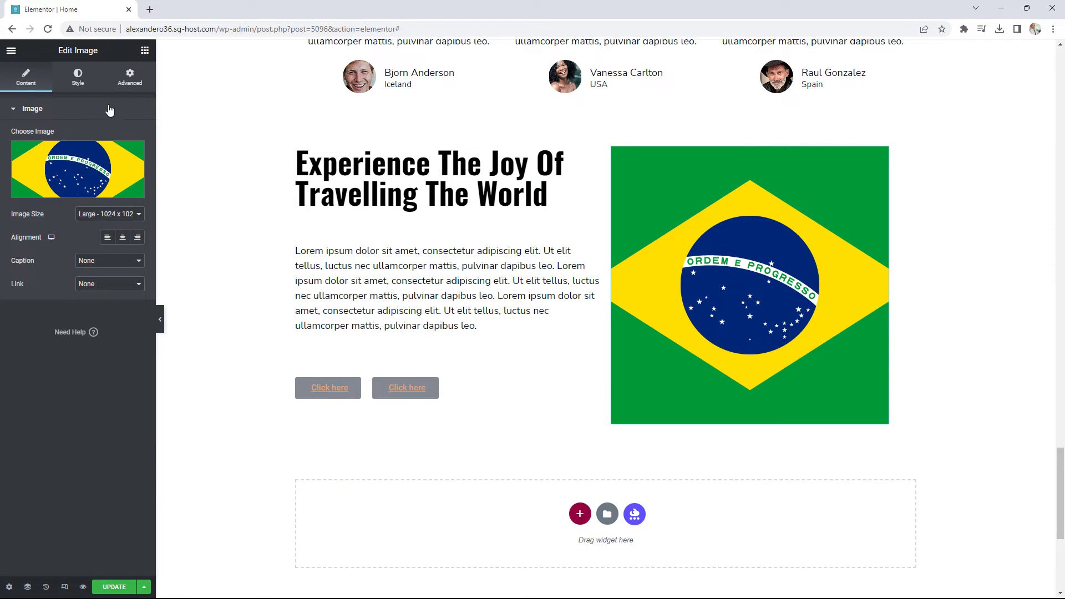
pyautogui.click(124, 80)
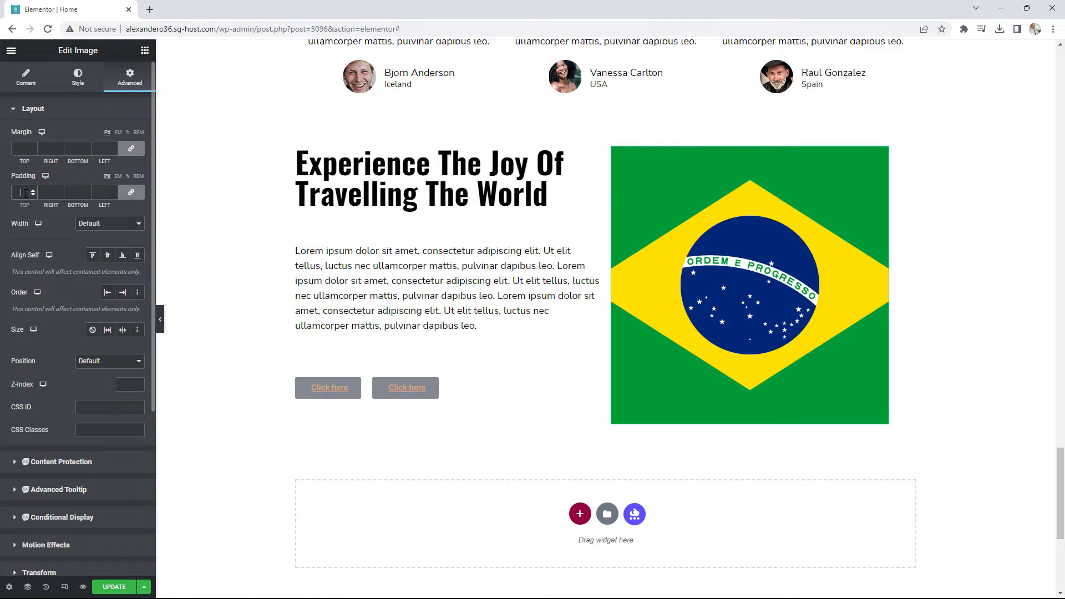
# Give the Brazil flag 5 padding on all sides and a Custom width of about 50
pyautogui.write('5')
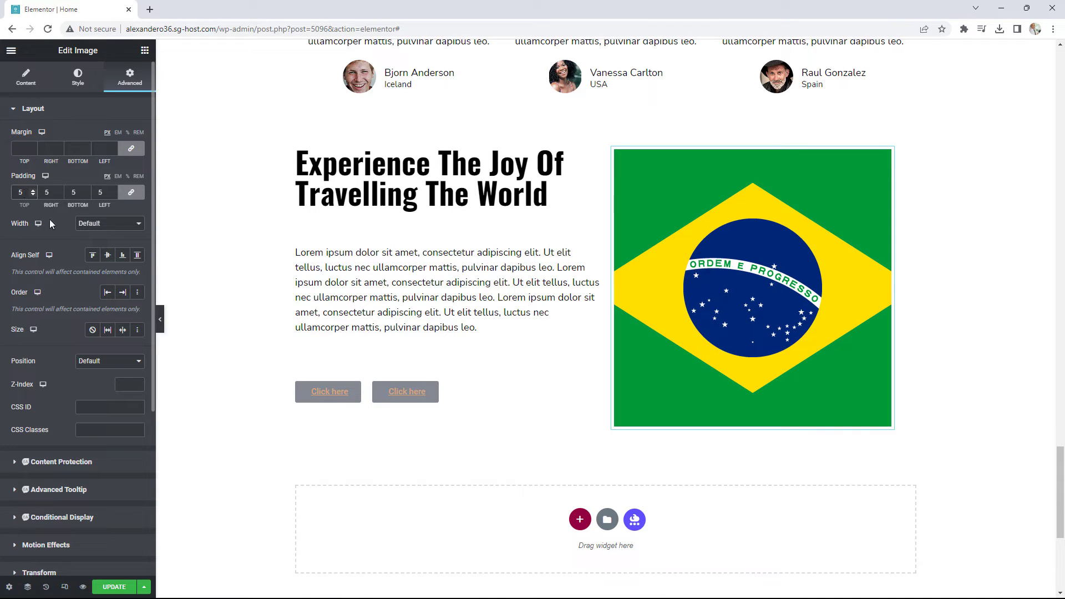
pyautogui.click(84, 224)
pyautogui.click(95, 265)
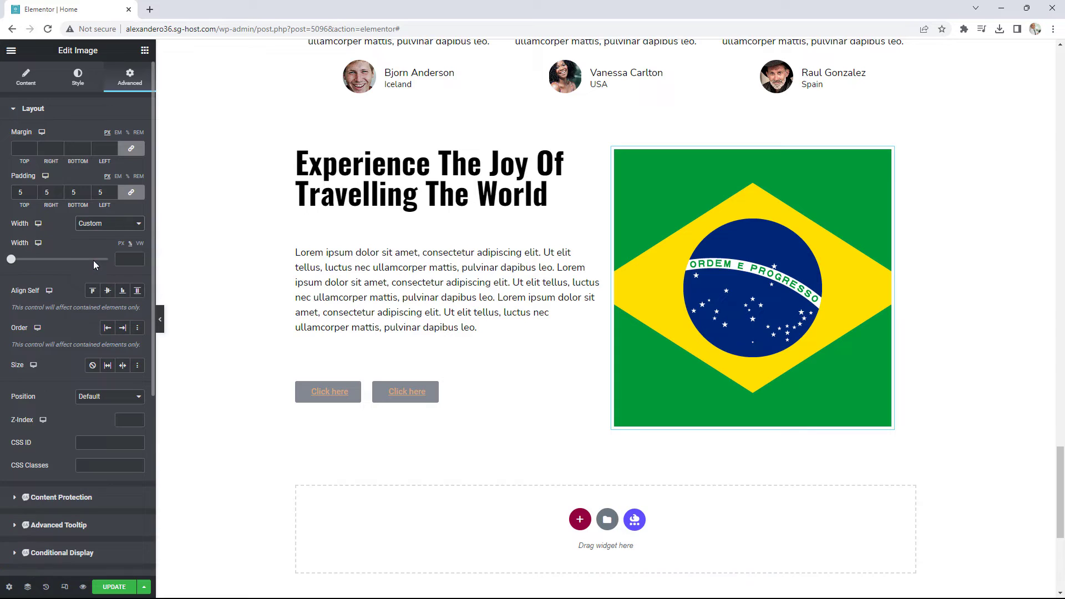
pyautogui.moveTo(10, 259); pyautogui.dragTo(60, 263)
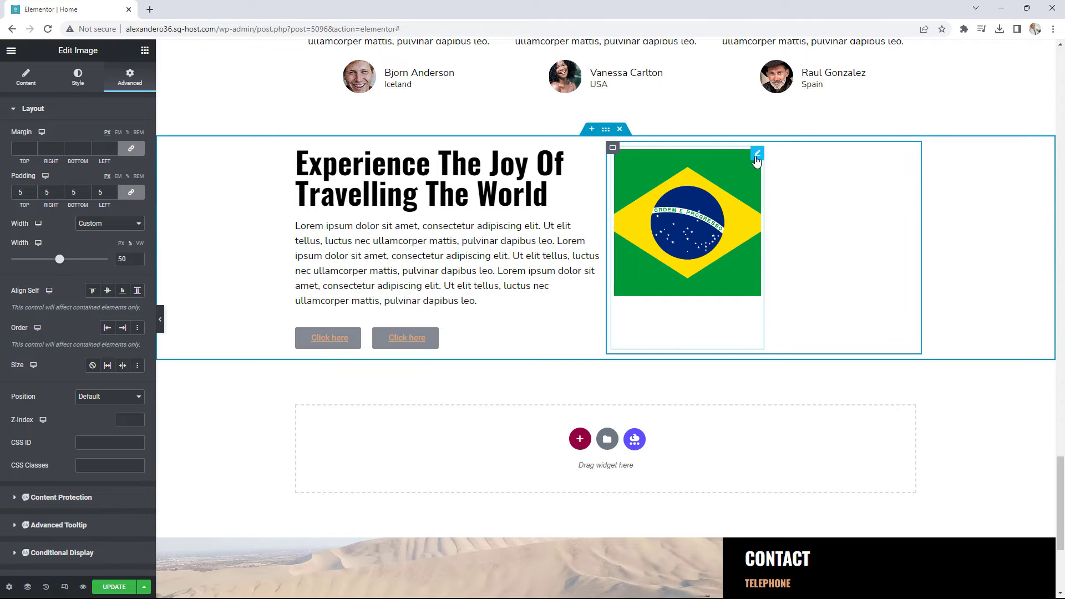
# Duplicate the Brazil flag image three times to make four flag images
pyautogui.rightClick(760, 159)
pyautogui.click(776, 180)
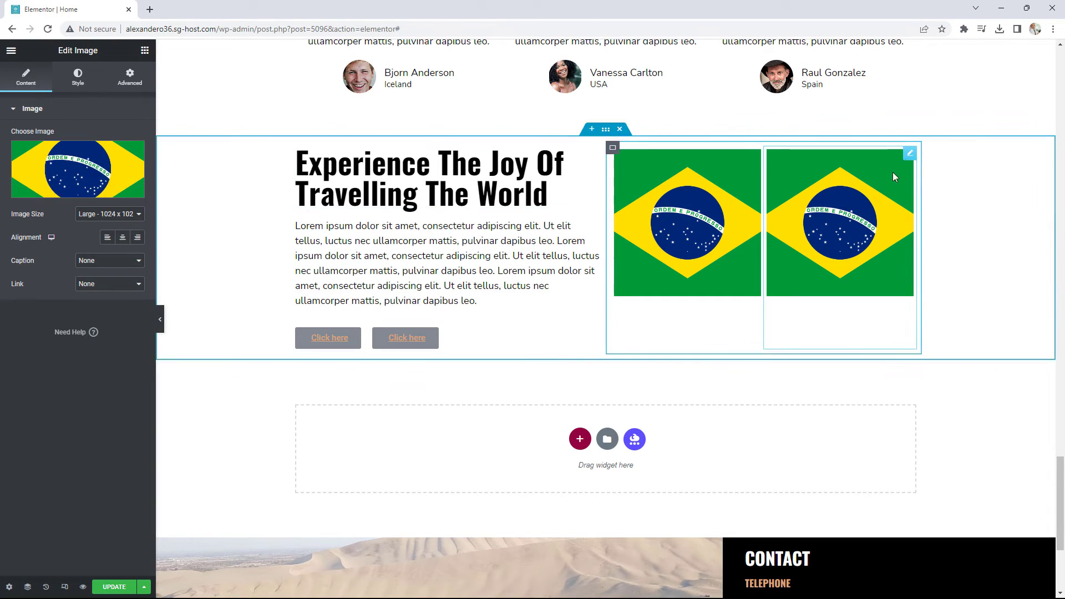
pyautogui.rightClick(912, 159)
pyautogui.click(925, 182)
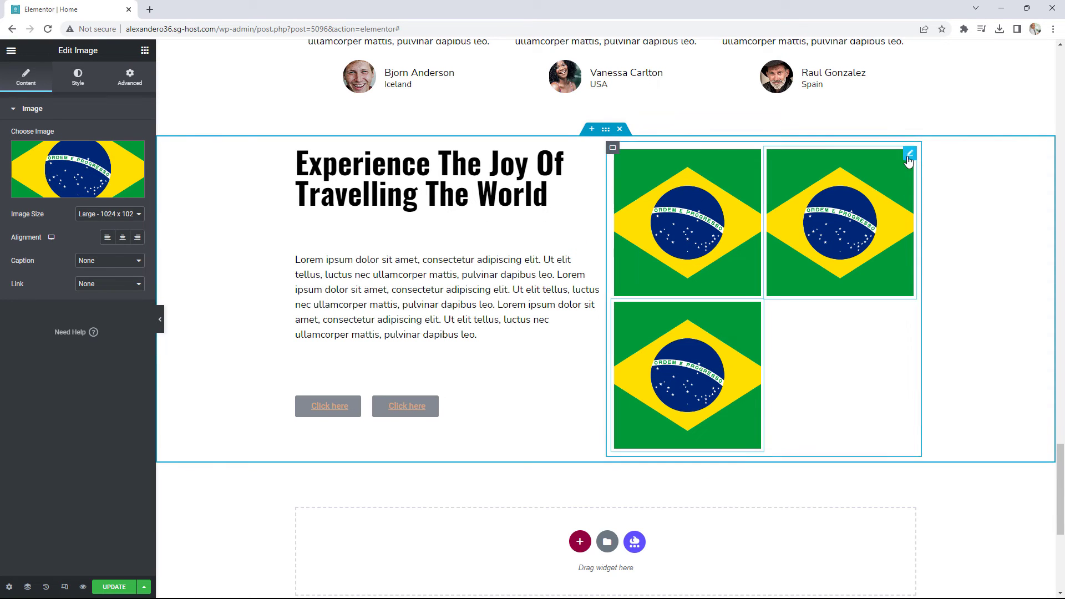
pyautogui.rightClick(910, 157)
pyautogui.click(925, 183)
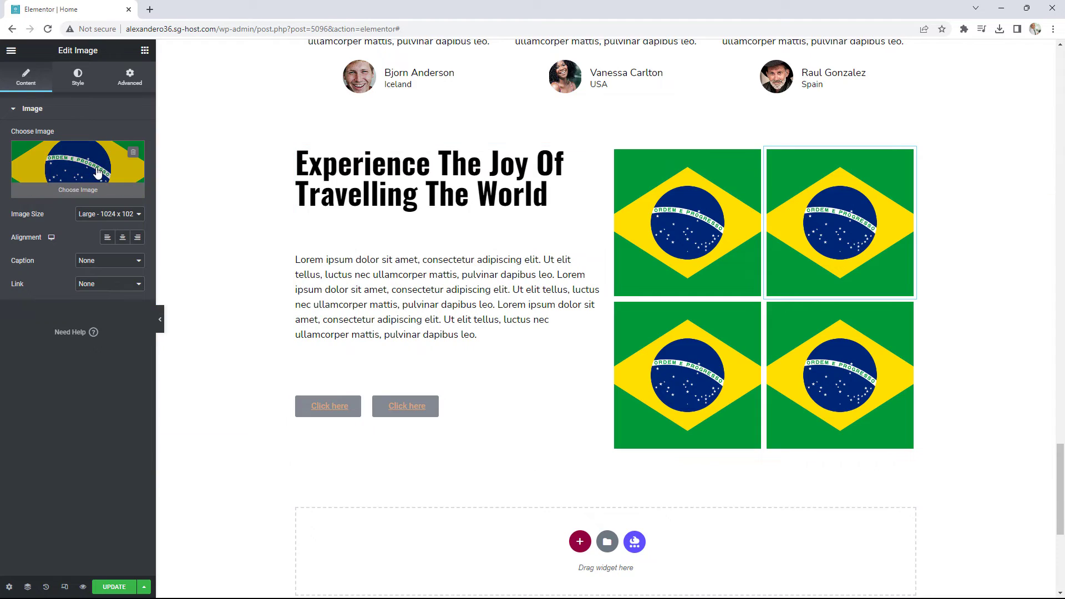
# Replace the top-right copy with the German flag and the bottom-left with the Thai flag
pyautogui.click(78, 169)
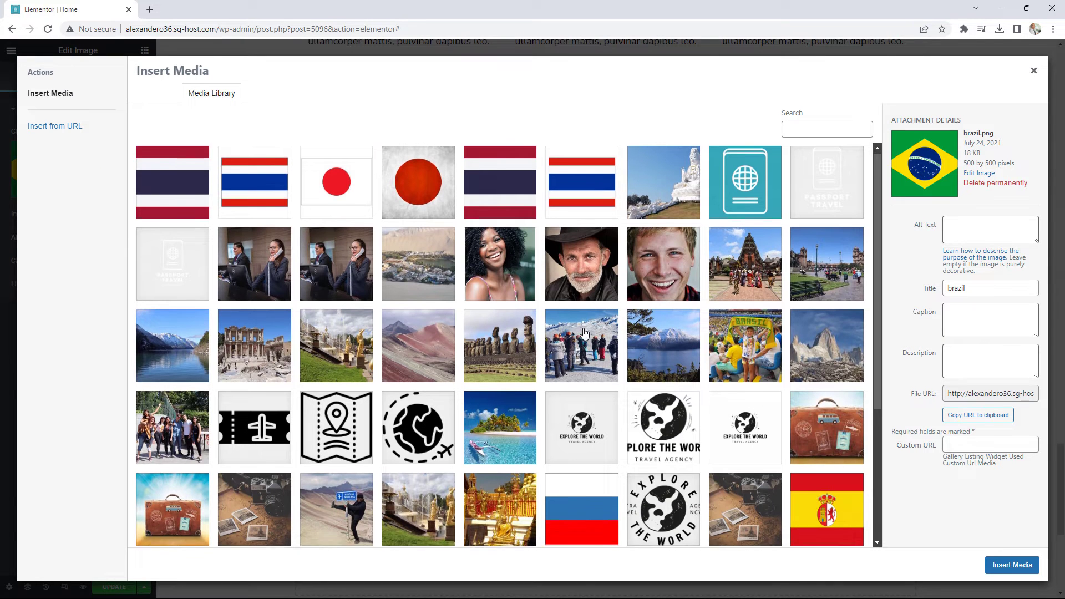
pyautogui.scroll(-4, 149, 398)
pyautogui.click(150, 398)
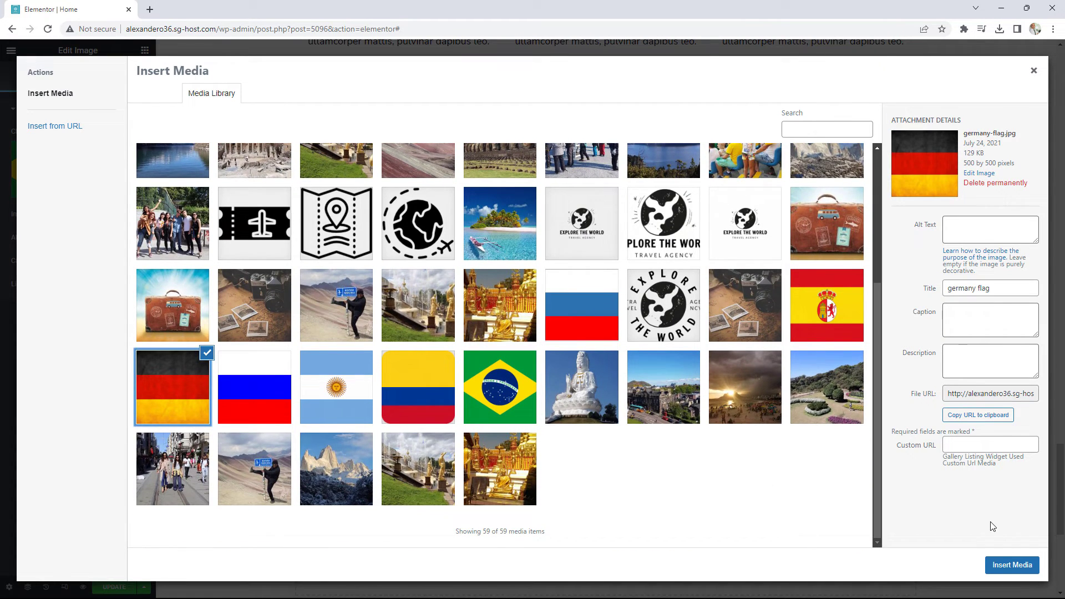
pyautogui.click(1011, 565)
pyautogui.click(698, 351)
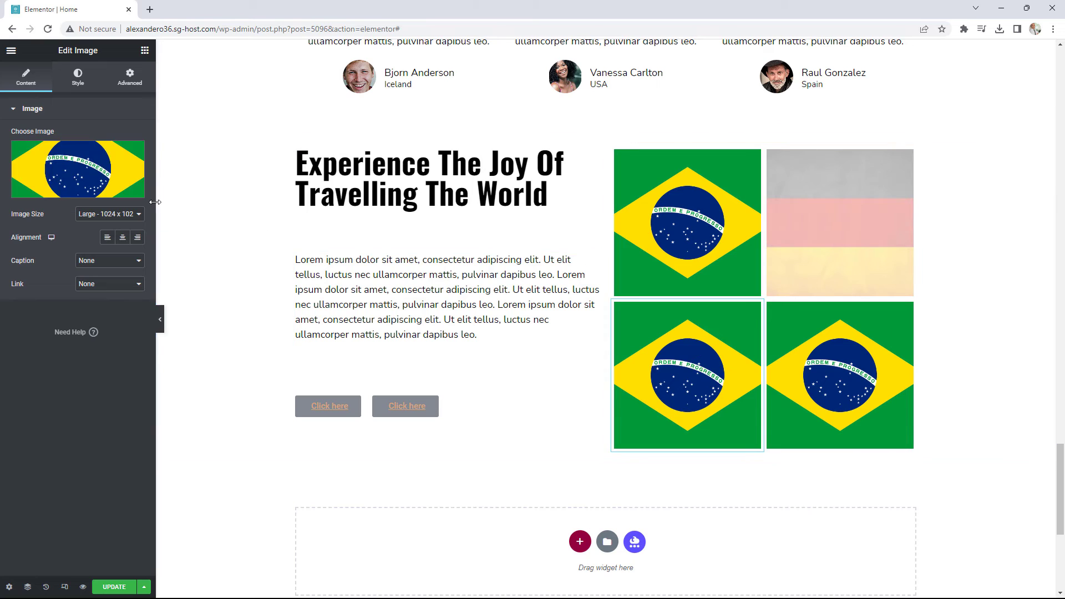
pyautogui.click(93, 169)
pyautogui.click(181, 189)
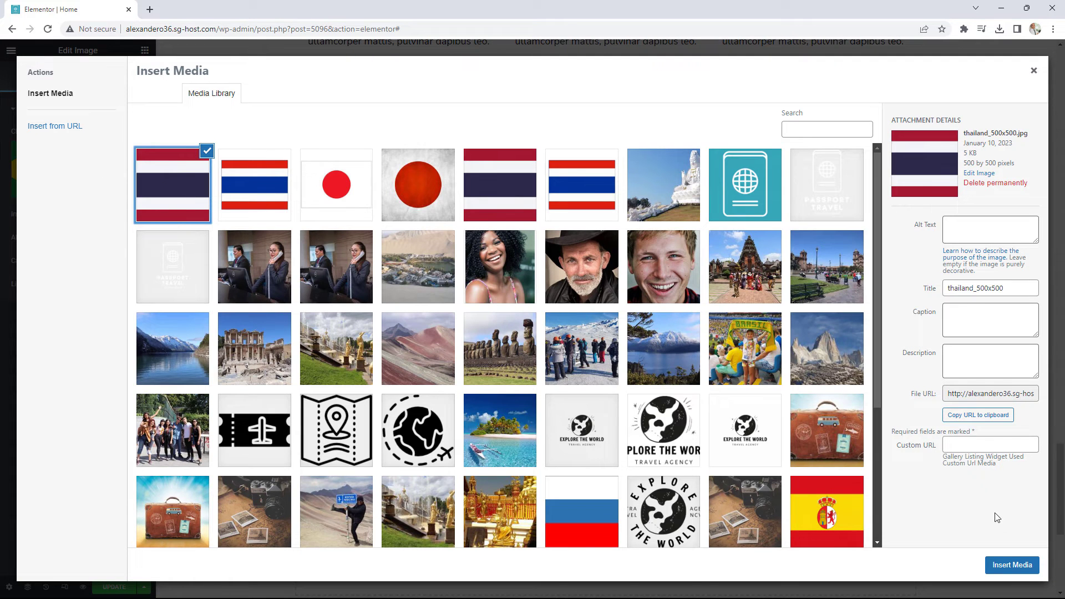
pyautogui.click(1011, 565)
# Replace the bottom-right copy with the Spain flag from the media library
pyautogui.click(856, 446)
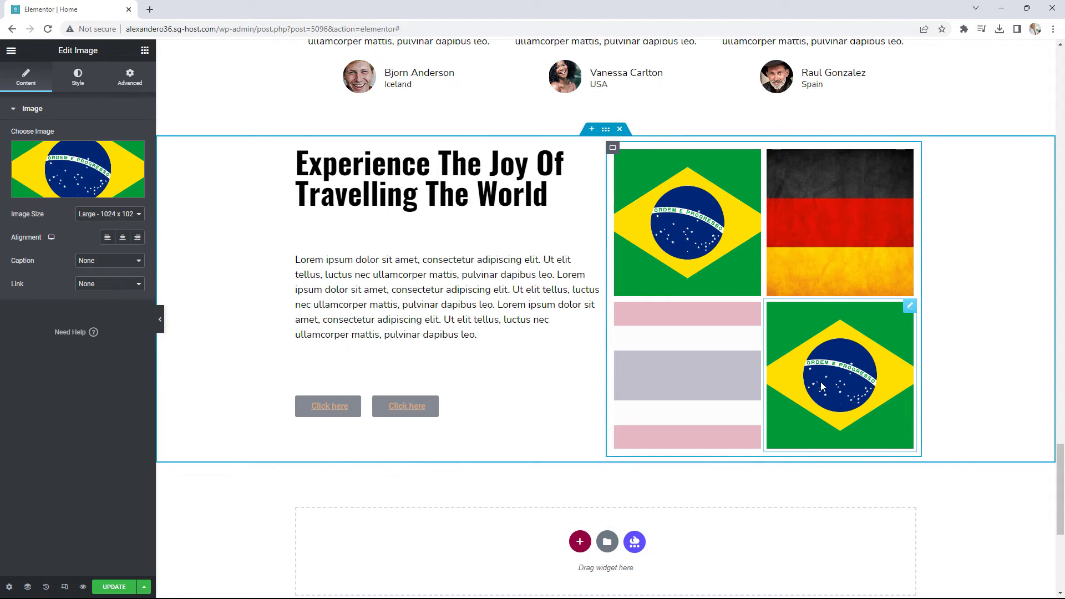
pyautogui.click(78, 163)
pyautogui.scroll(-2, 499, 344)
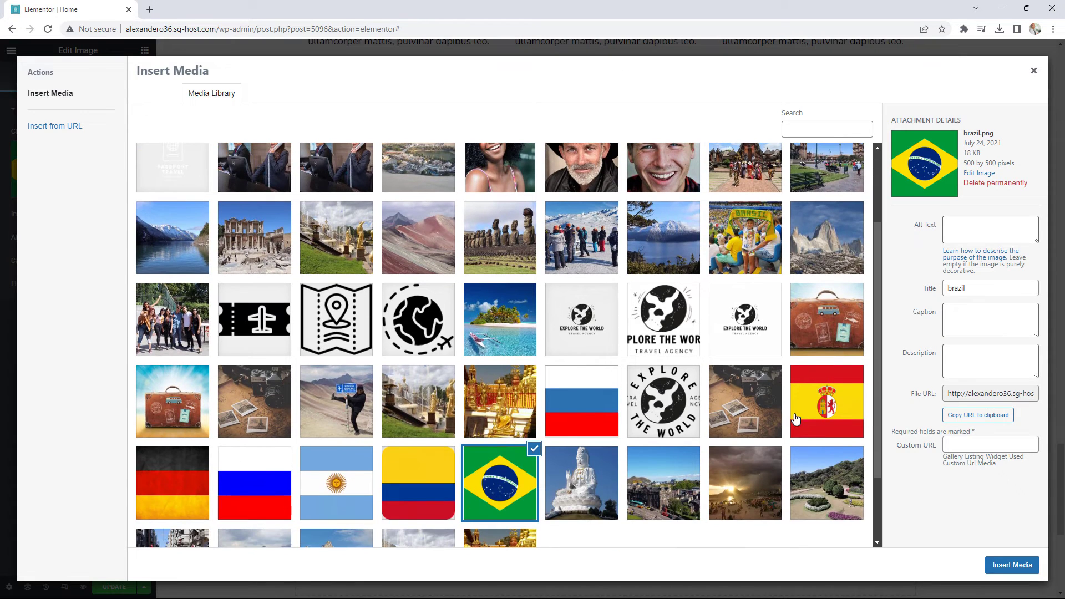
pyautogui.click(826, 400)
pyautogui.click(1009, 564)
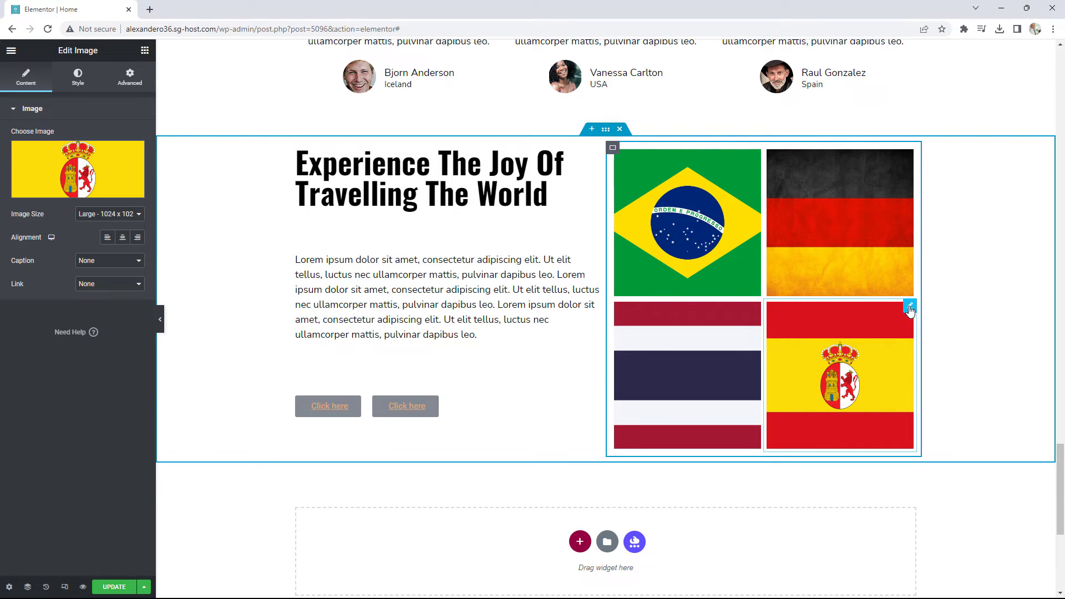
# Duplicate the Spain flag image and set the copy's width to 33.3
pyautogui.rightClick(914, 307)
pyautogui.click(931, 335)
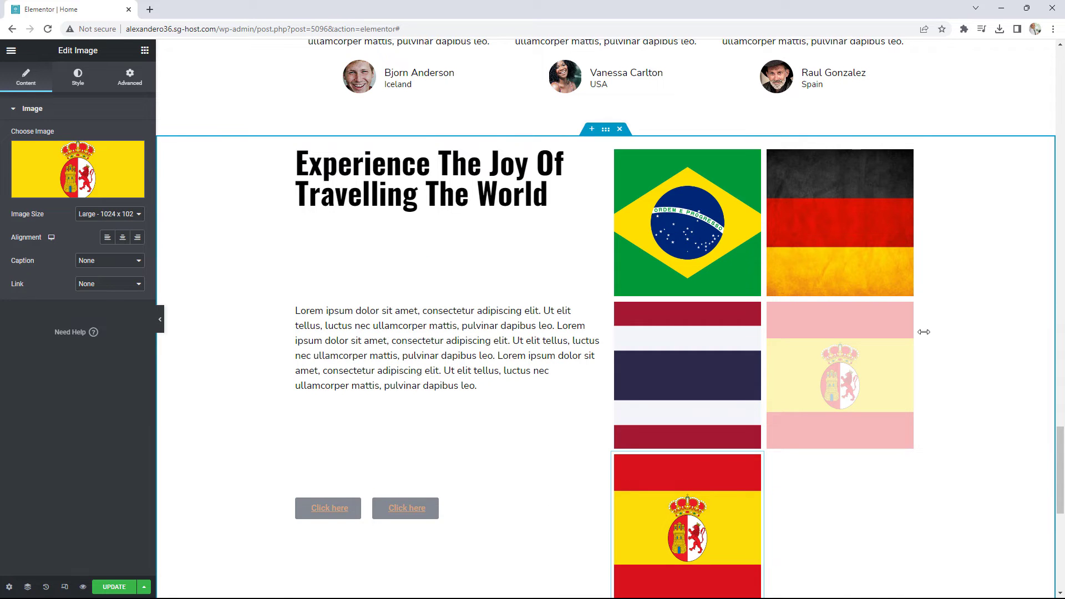
pyautogui.scroll(-3, 988, 345)
pyautogui.scroll(1, 991, 345)
pyautogui.scroll(1, 991, 345)
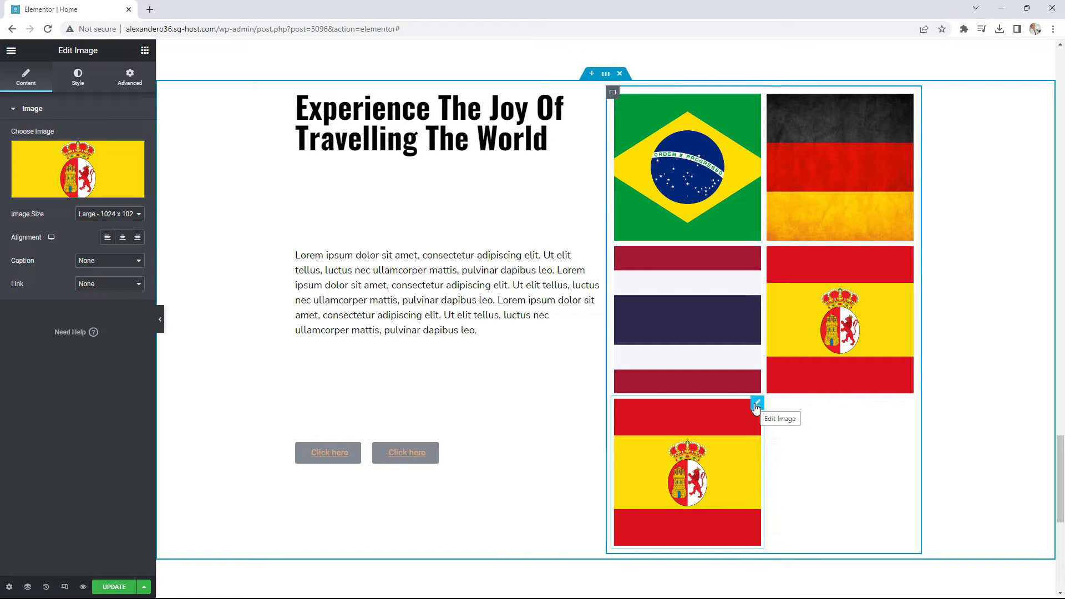
pyautogui.click(133, 83)
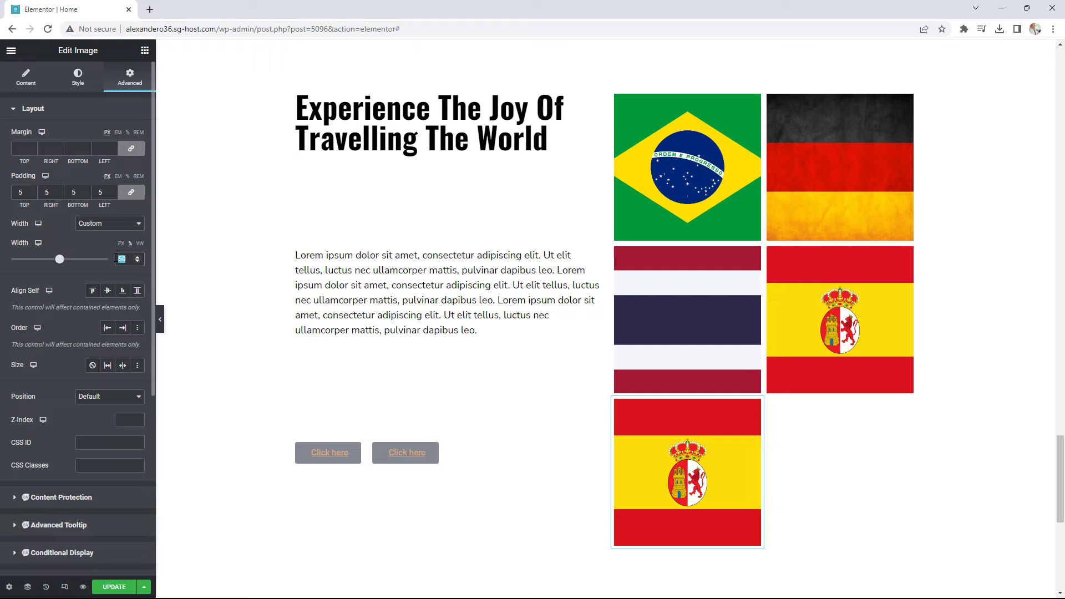
pyautogui.write('33')
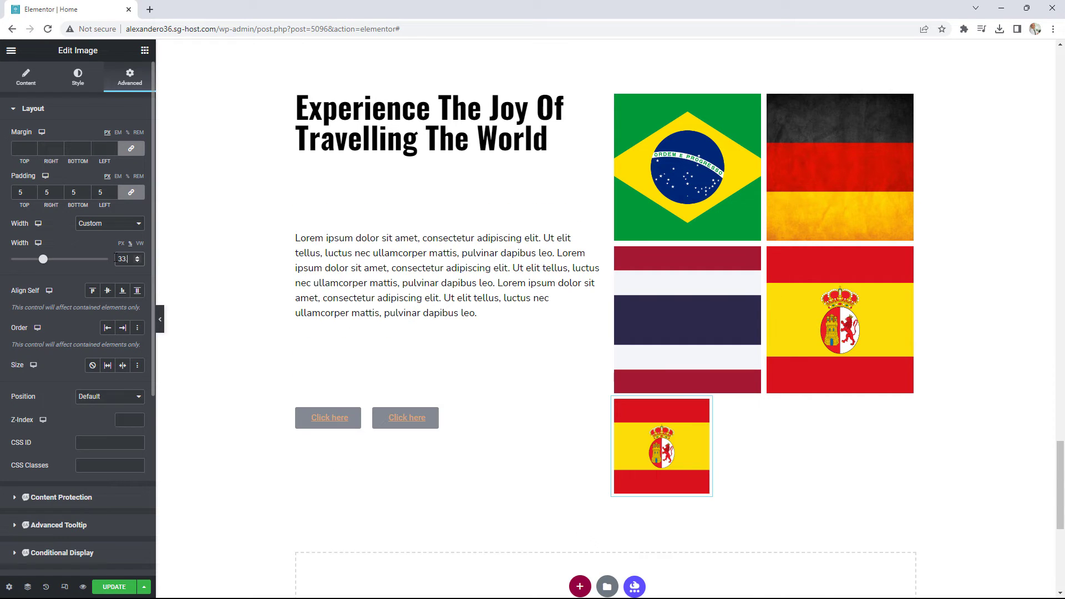
pyautogui.write('.3')
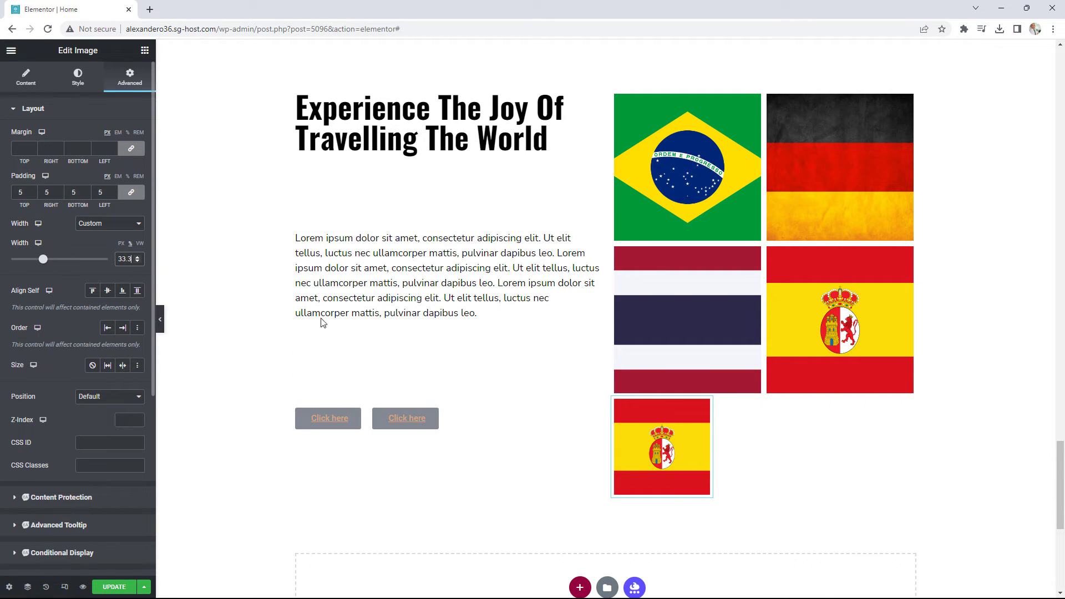
# Duplicate the small Spain image twice to form a row of three
pyautogui.rightClick(704, 404)
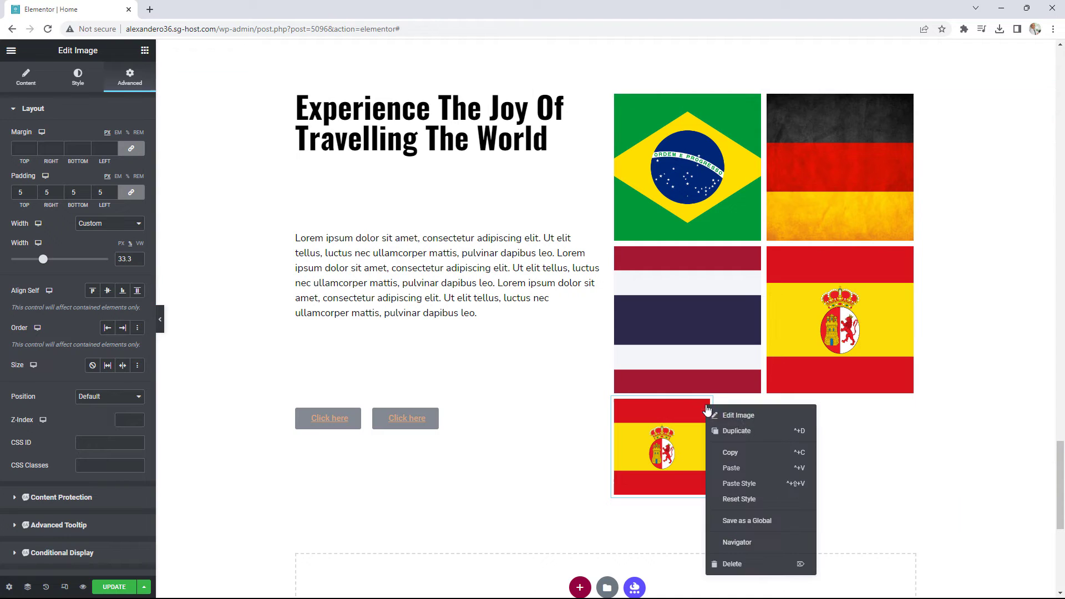
pyautogui.click(742, 431)
pyautogui.rightClick(810, 407)
pyautogui.click(839, 431)
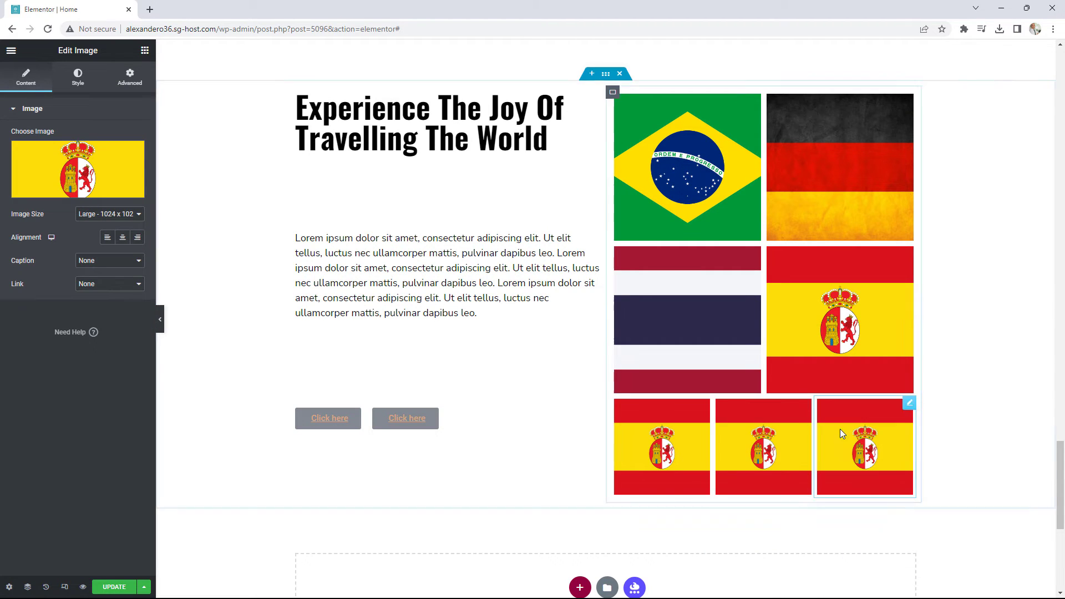
pyautogui.click(677, 420)
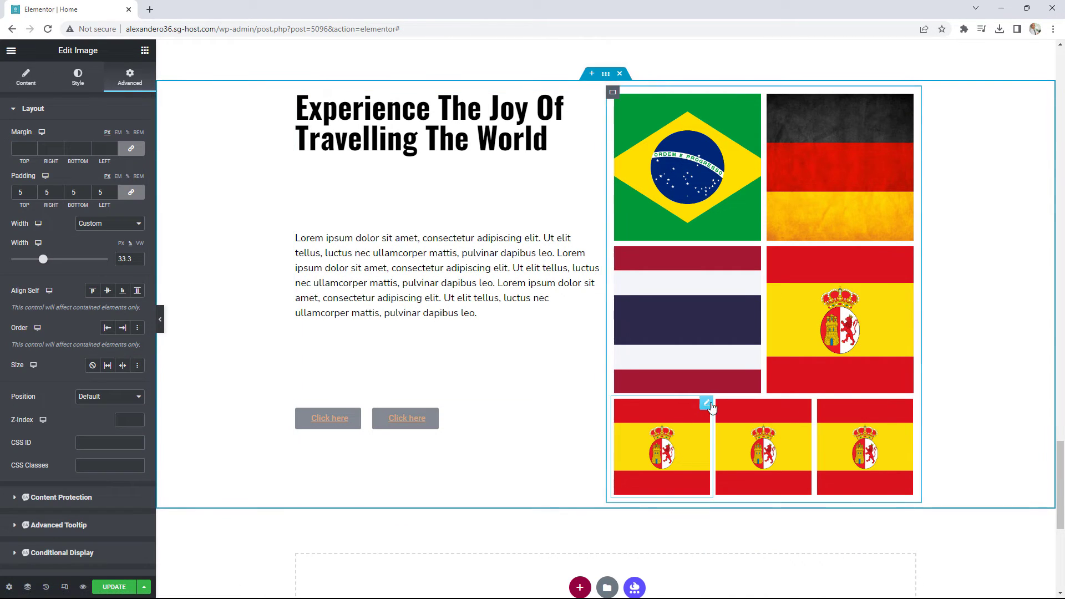
# Replace the first small Spain image with the Russia flag
pyautogui.click(25, 77)
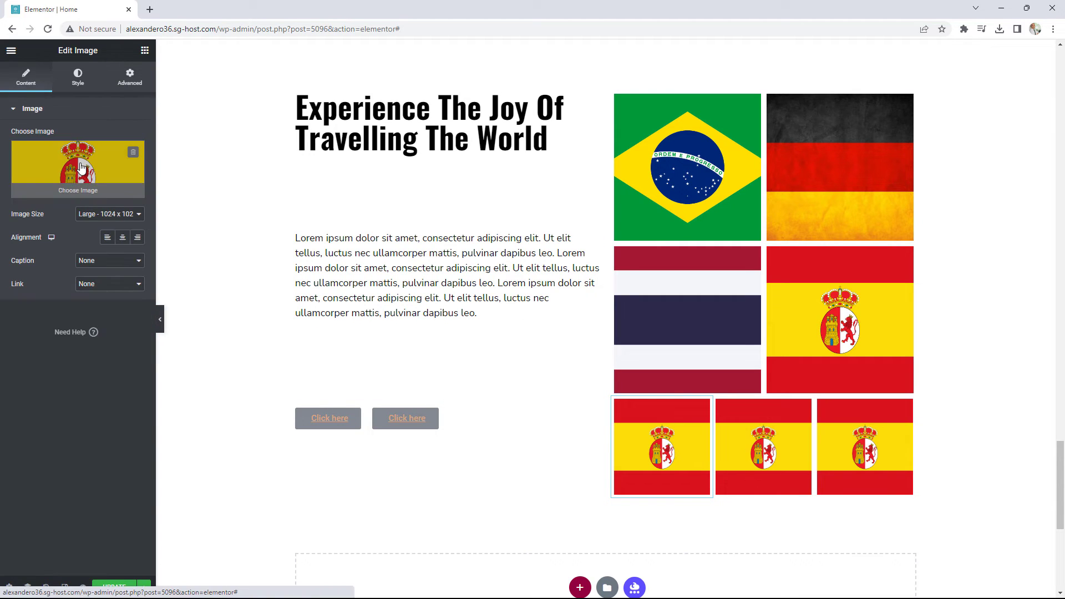
pyautogui.click(80, 167)
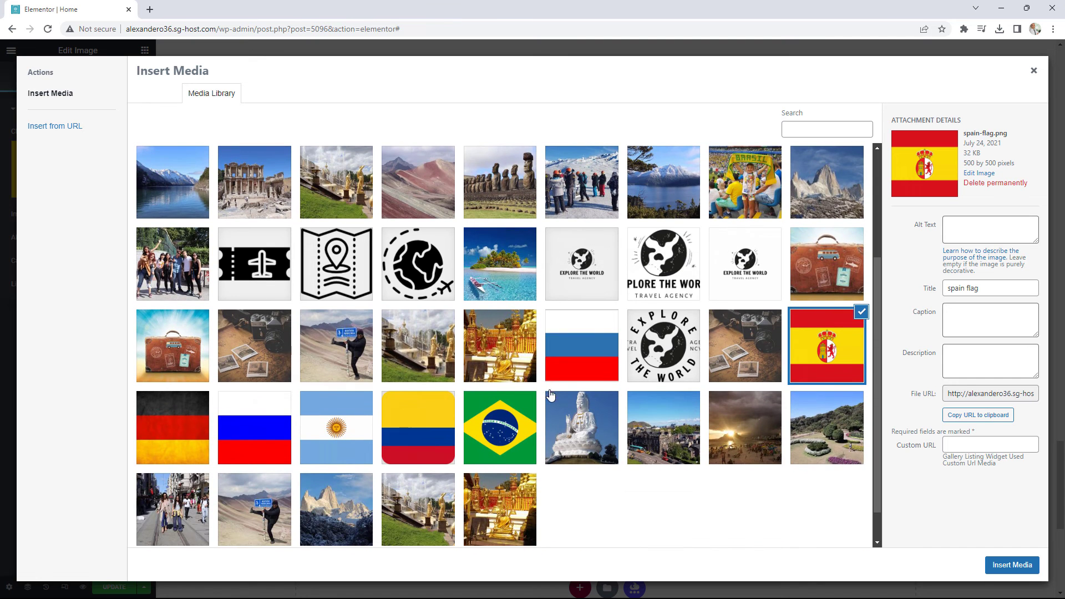
pyautogui.click(251, 430)
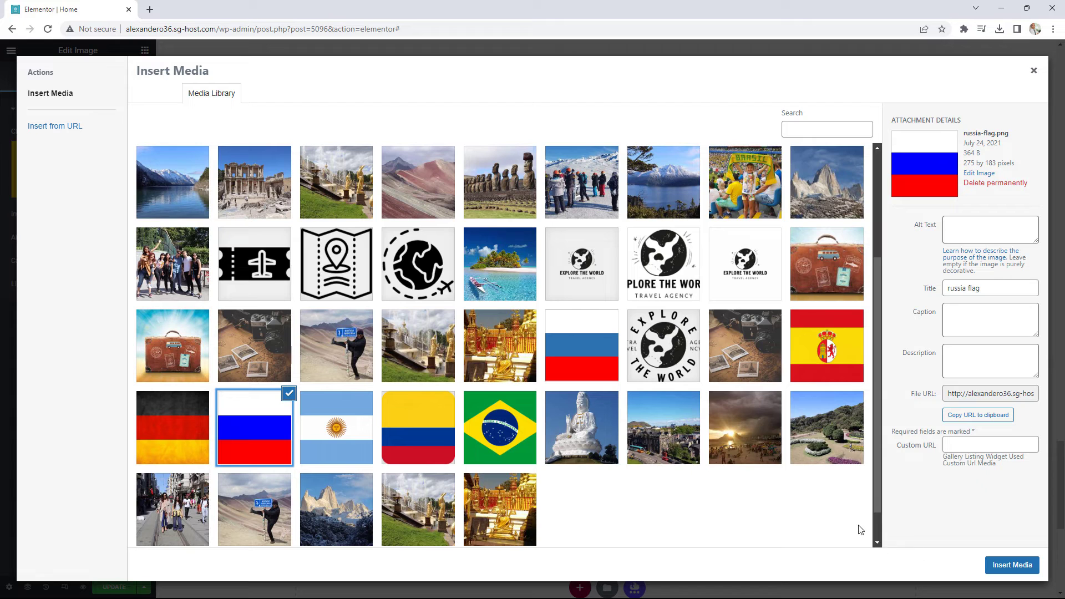
pyautogui.click(600, 340)
pyautogui.click(1010, 565)
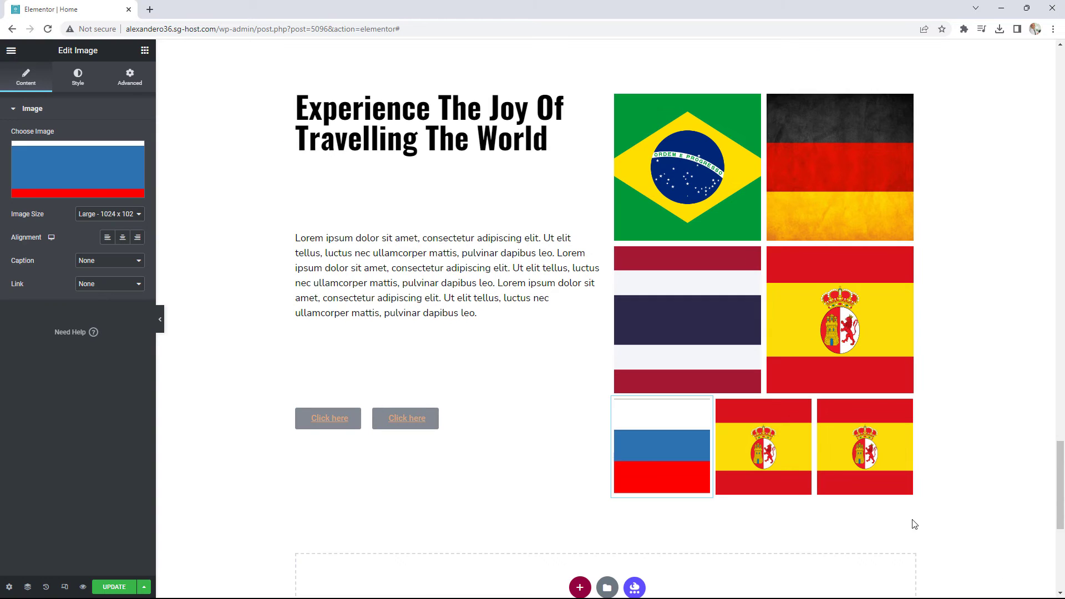
# Replace the middle and third small images with the Argentina and Colombia flags
pyautogui.click(727, 422)
pyautogui.click(109, 160)
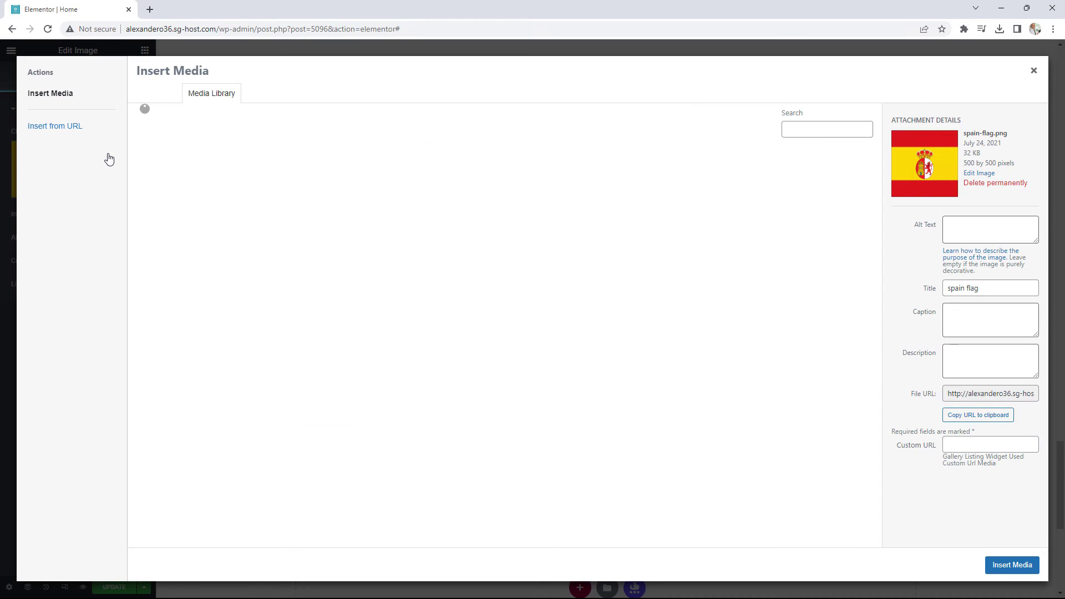
pyautogui.scroll(-2, 616, 441)
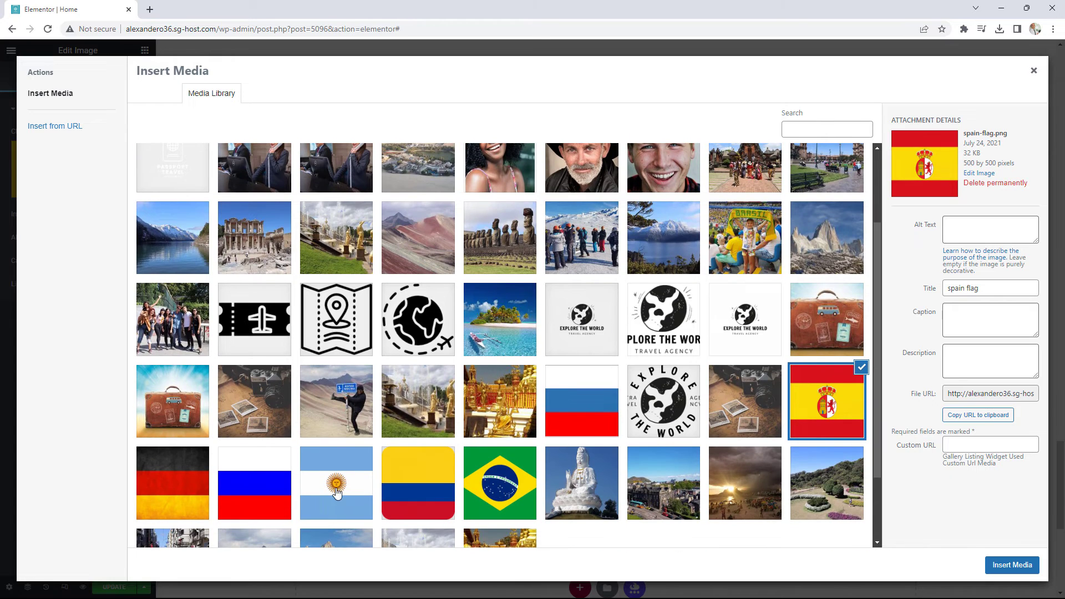
pyautogui.click(336, 492)
pyautogui.click(1011, 564)
pyautogui.click(874, 452)
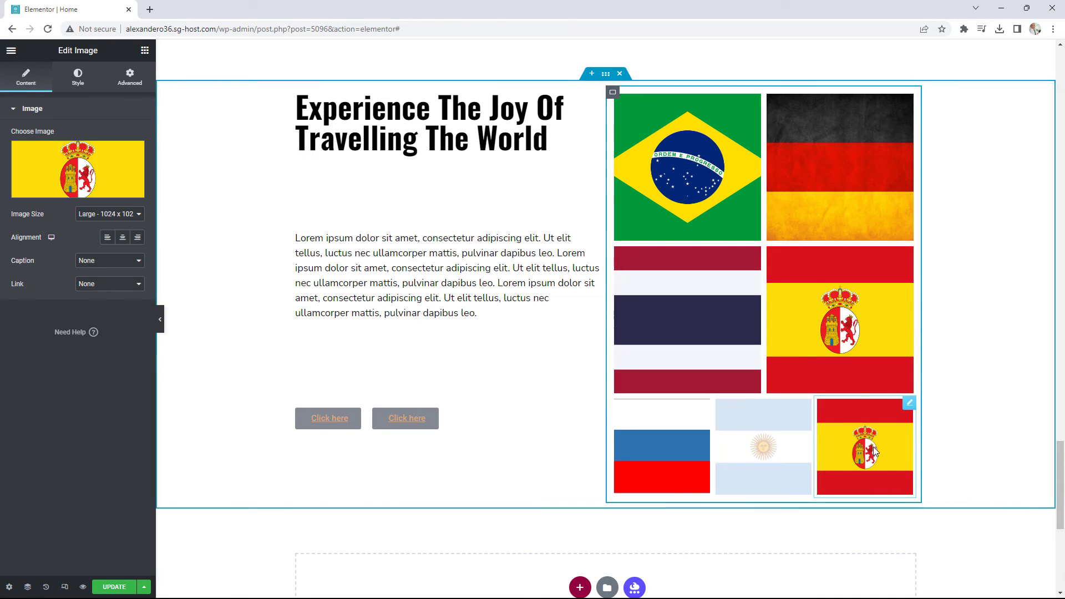
pyautogui.click(29, 165)
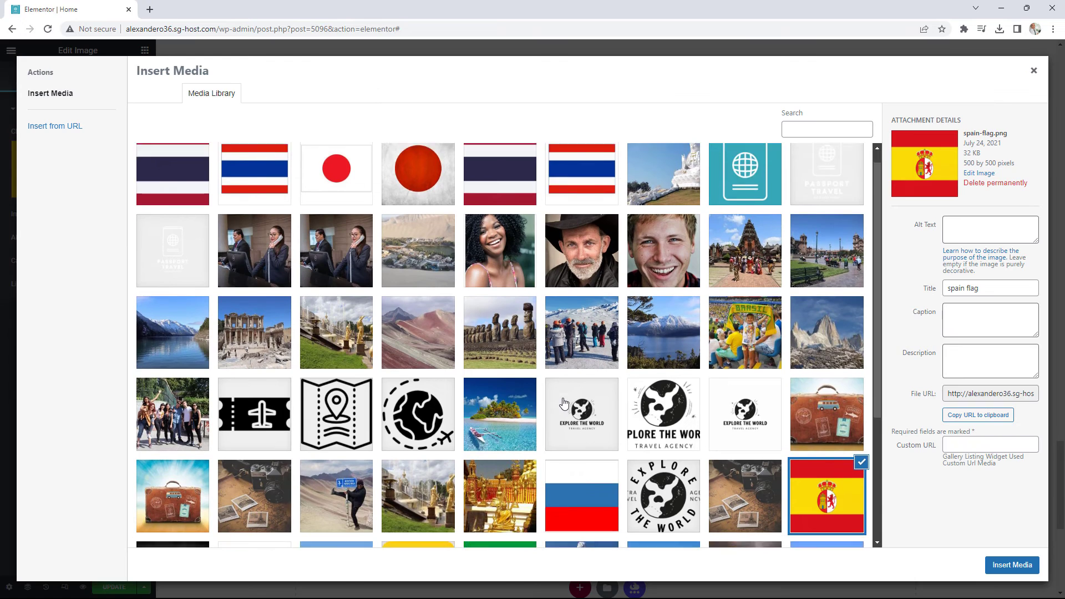
pyautogui.scroll(-3, 564, 402)
pyautogui.click(418, 427)
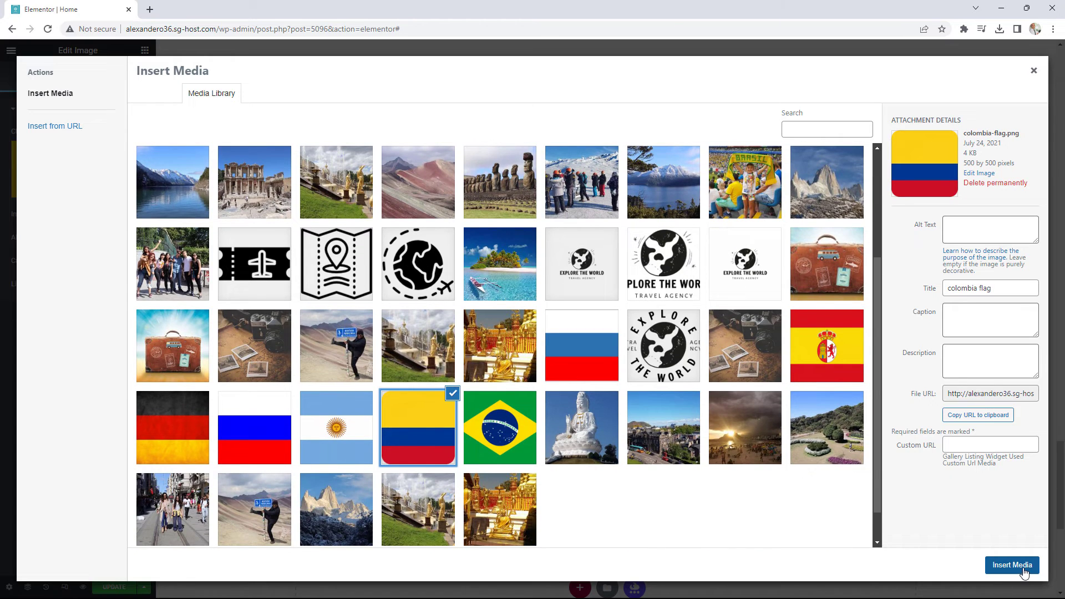
pyautogui.click(1011, 564)
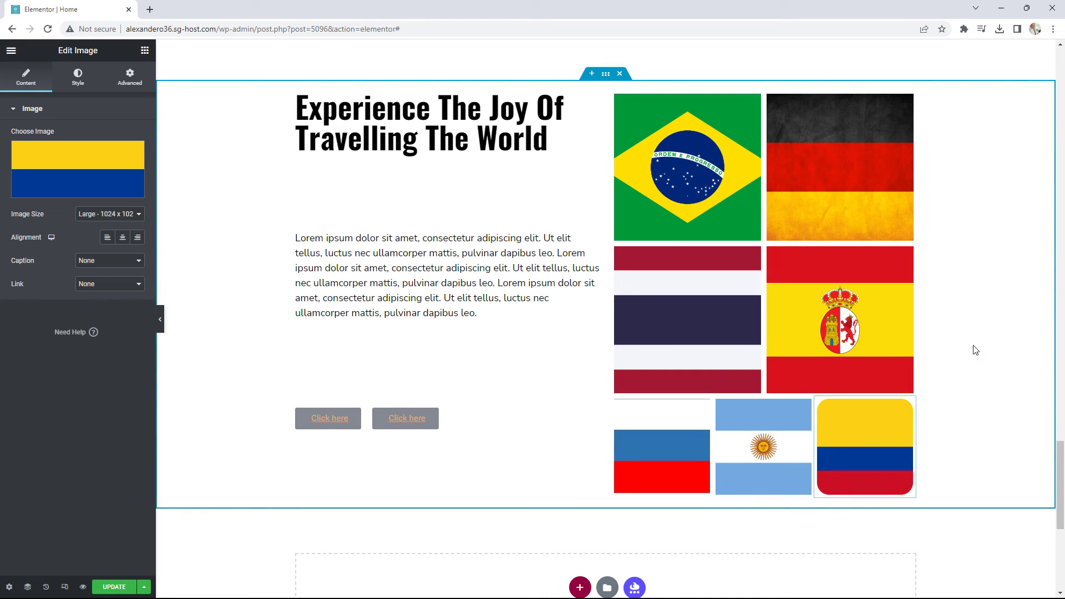
# Scroll up and select the two-column section to show its Edit Container settings
pyautogui.scroll(1, 1009, 356)
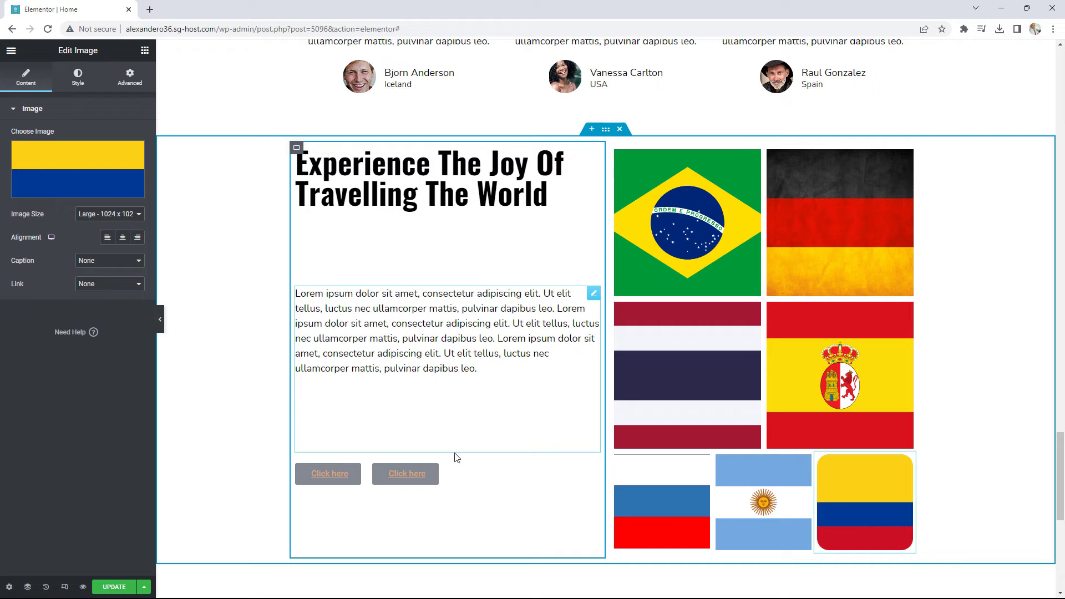
pyautogui.click(606, 129)
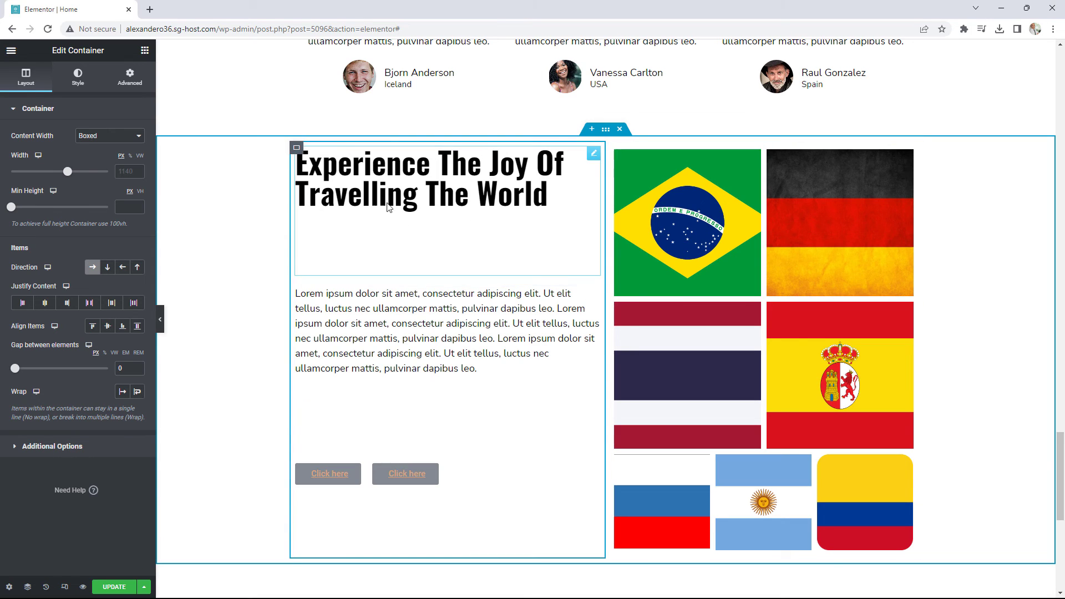
# Set the left column container's Align Content to Flex Start
pyautogui.click(297, 148)
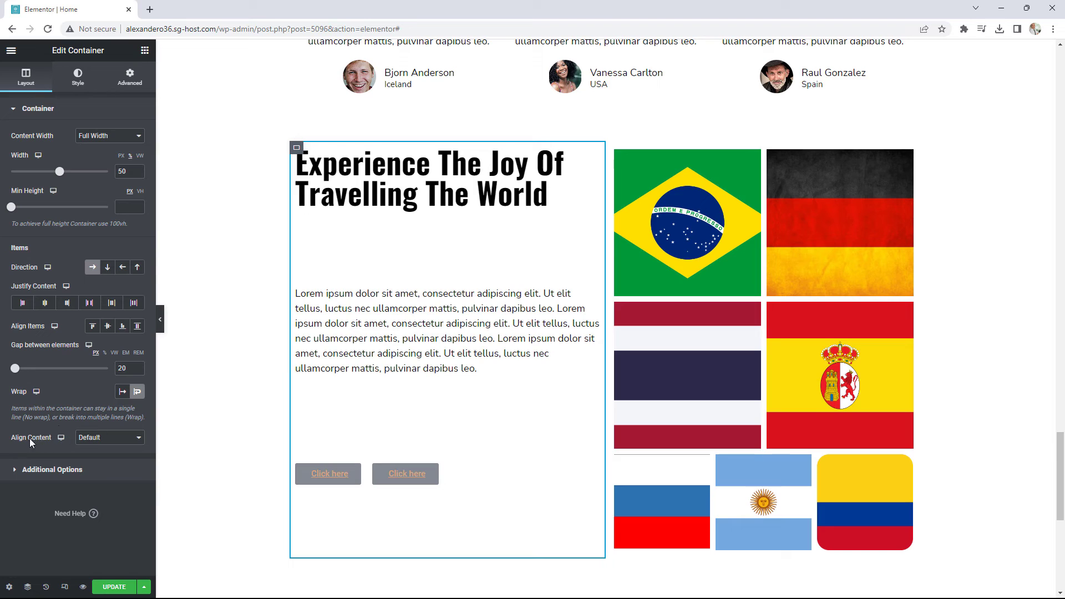
pyautogui.click(101, 439)
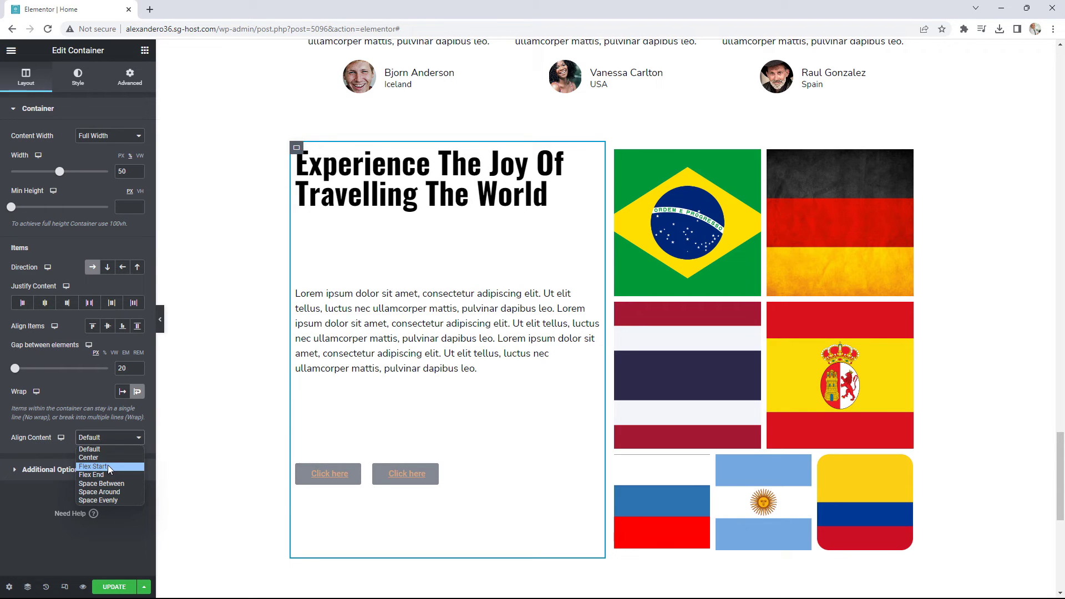
pyautogui.click(108, 465)
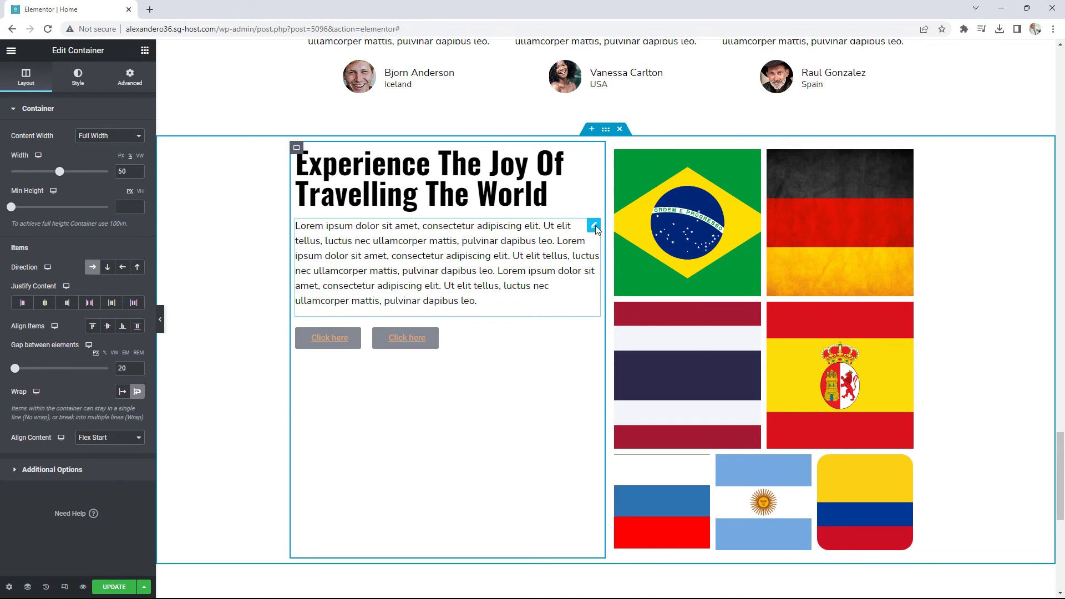
# Duplicate the lorem ipsum paragraph so a second copy sits directly below it
pyautogui.rightClick(594, 225)
pyautogui.click(628, 252)
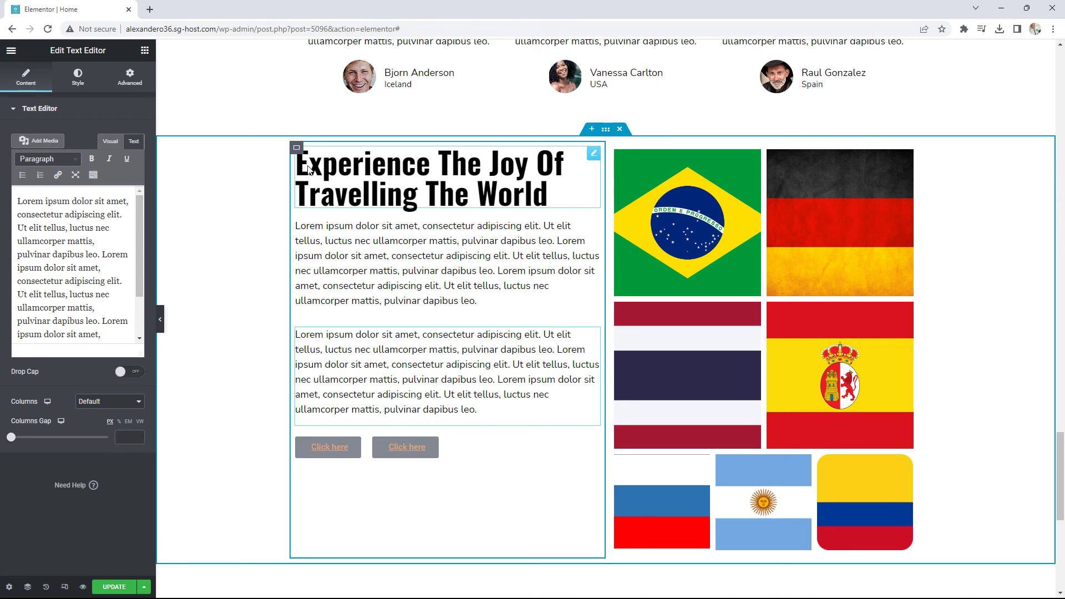
pyautogui.click(297, 148)
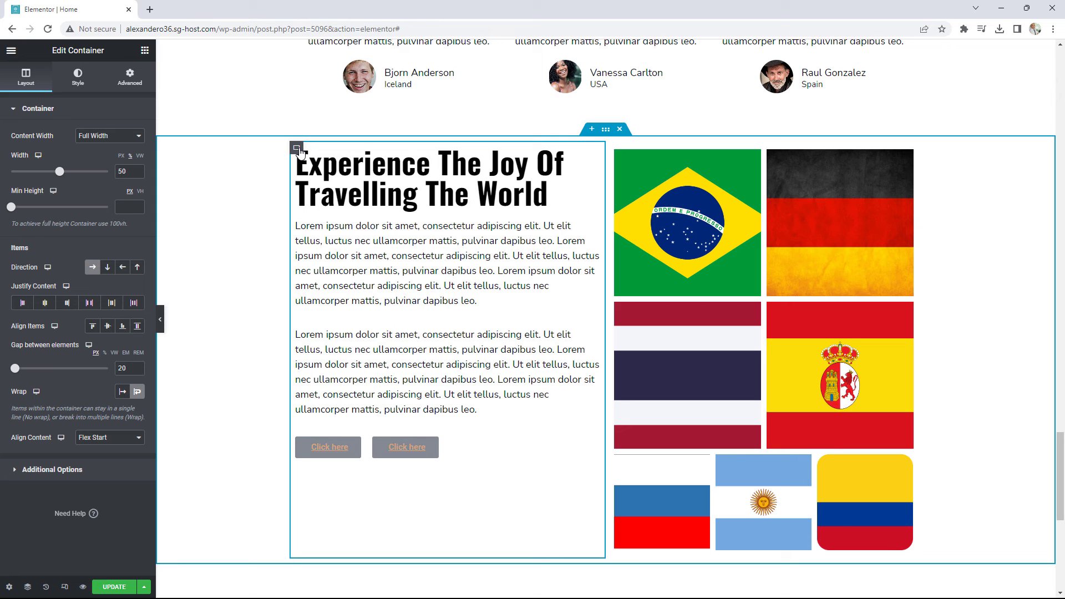
# Set the left container's width to 90 and save the page with UPDATE
pyautogui.moveTo(61, 175); pyautogui.dragTo(99, 173)
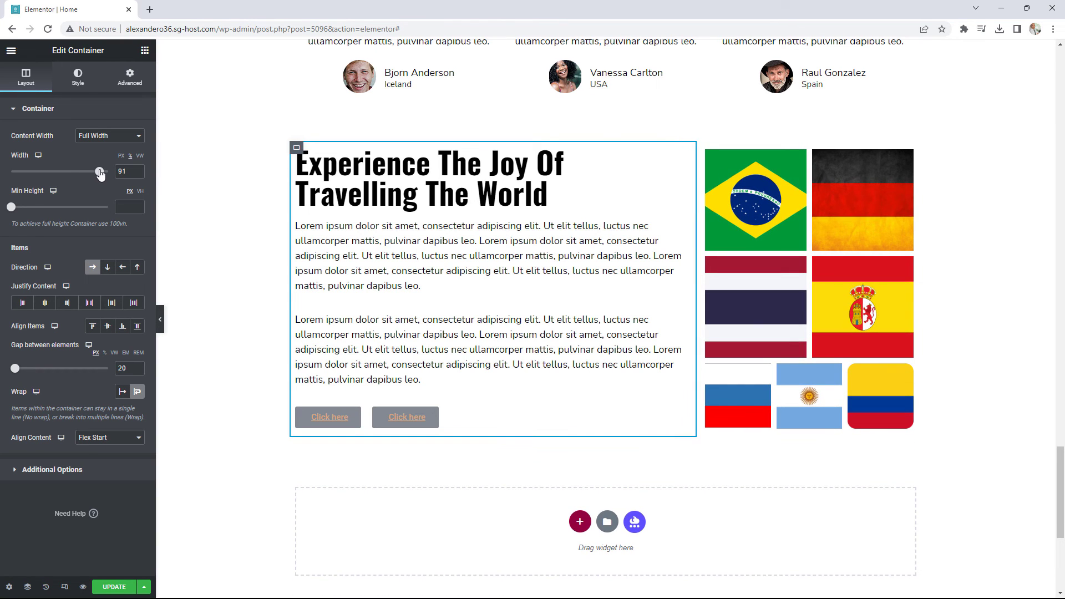
pyautogui.click(139, 175)
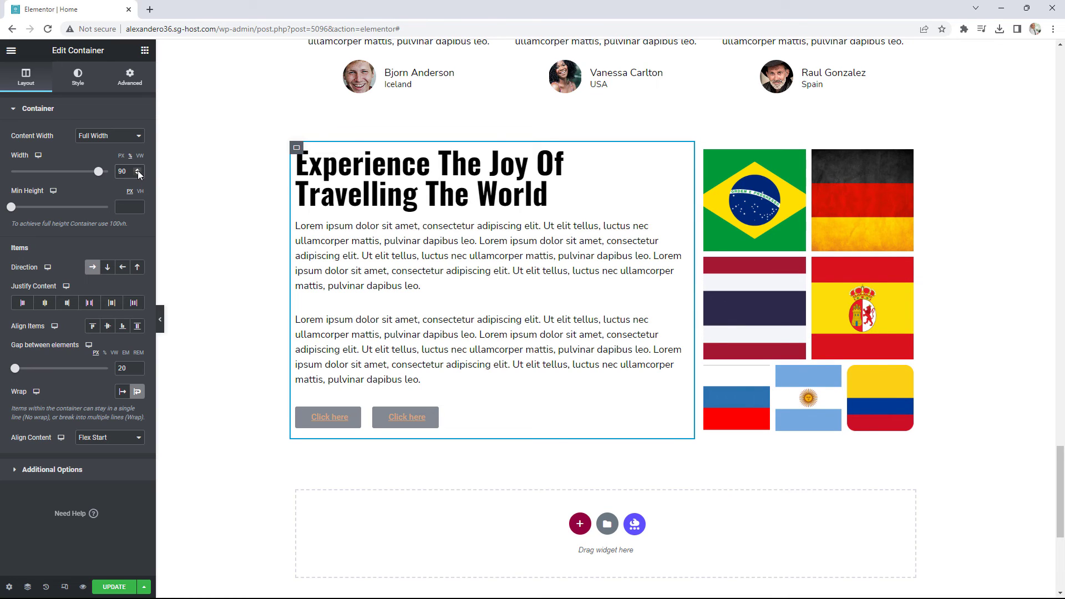
pyautogui.click(115, 586)
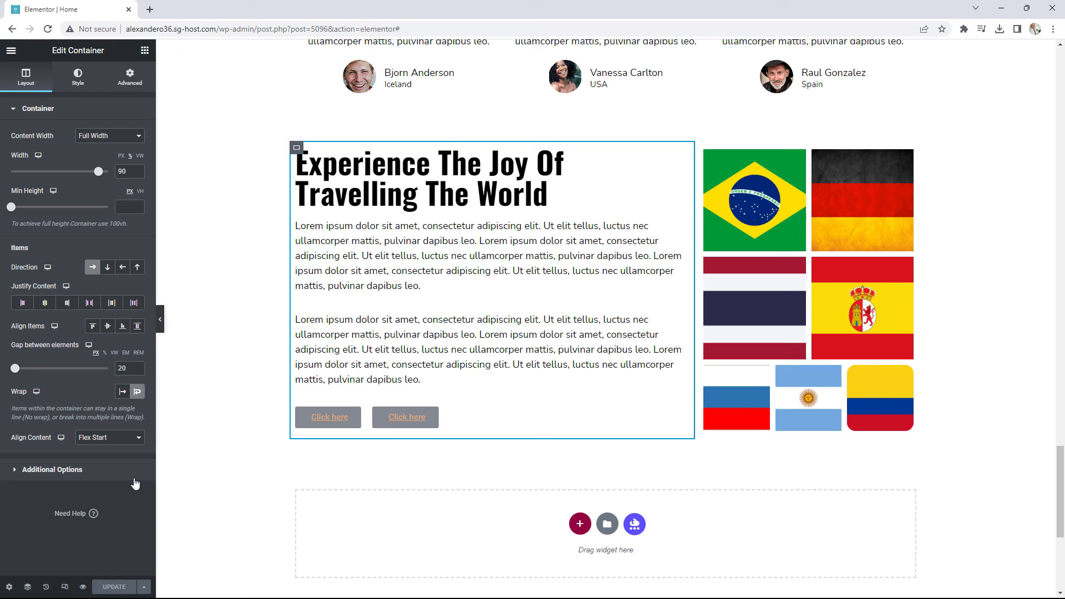
pyautogui.click(11, 50)
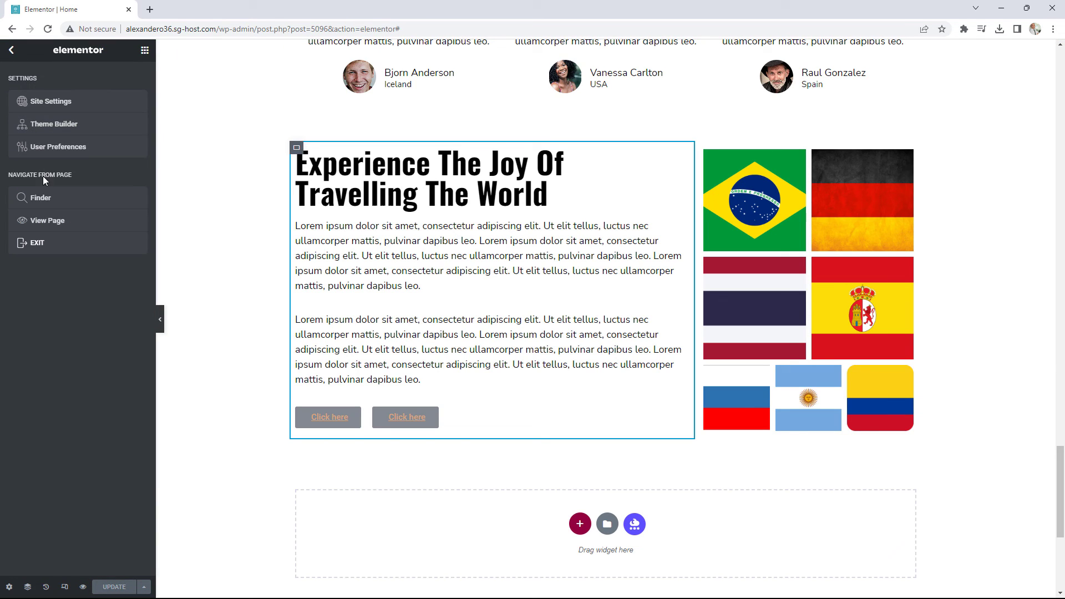
# View the live Home page's flags section, then go back to Edit with Elementor
pyautogui.click(46, 221)
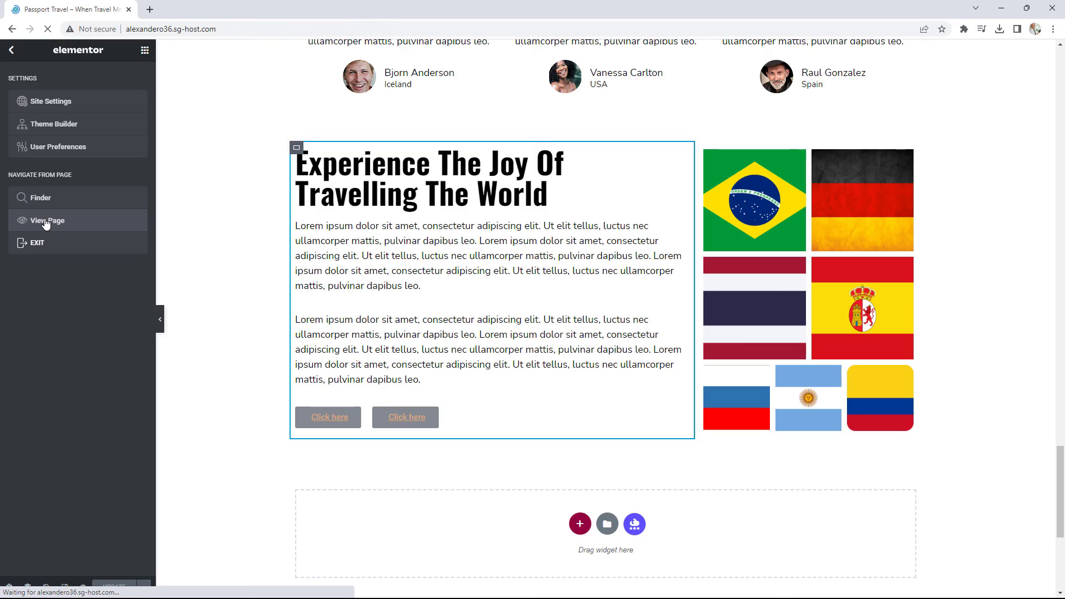
pyautogui.scroll(-8, 770, 270)
pyautogui.scroll(-15, 770, 270)
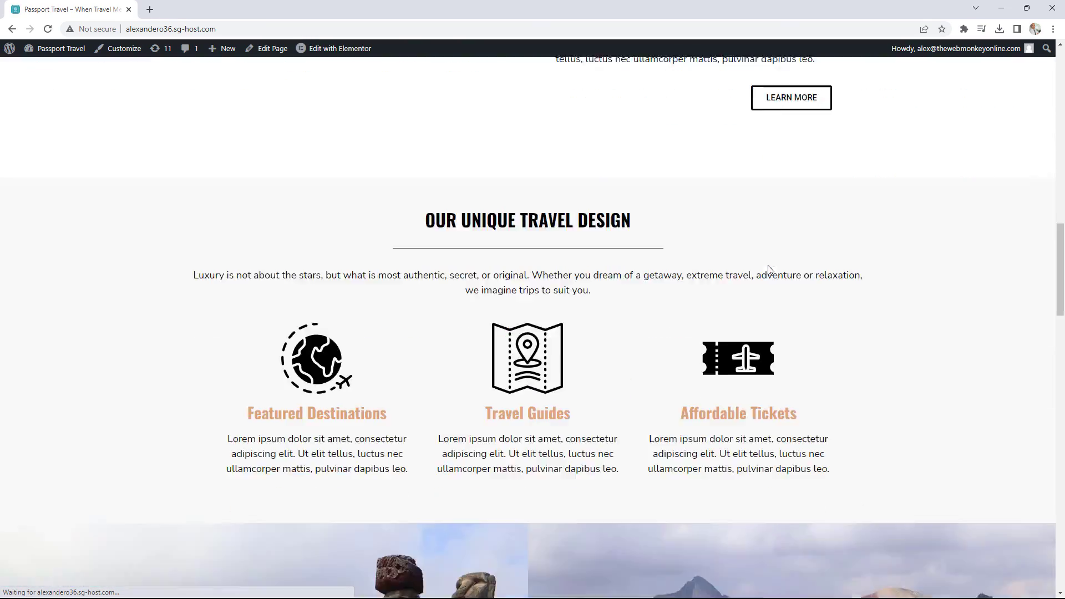
pyautogui.scroll(-3, 769, 268)
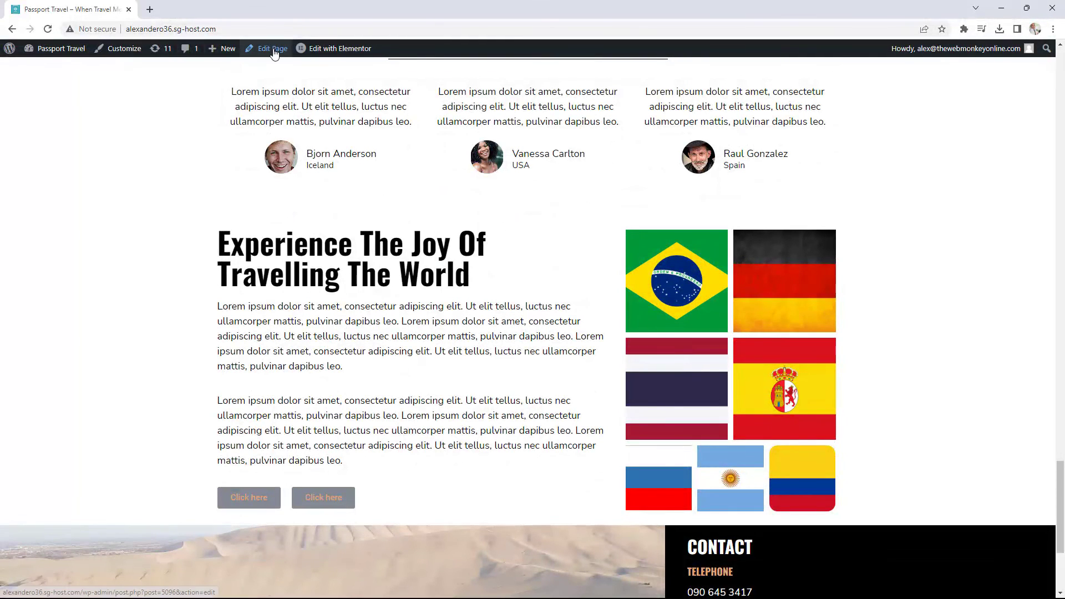
pyautogui.click(322, 49)
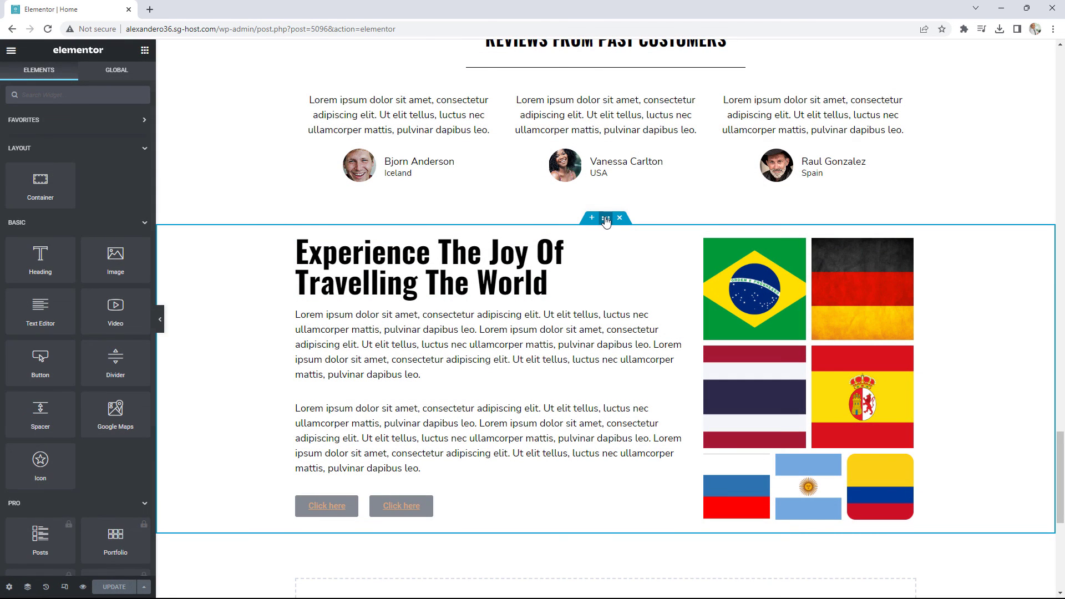
# Unlink the section's padding, set Top 45 and Bottom 45, and save the page
pyautogui.click(605, 219)
pyautogui.click(130, 78)
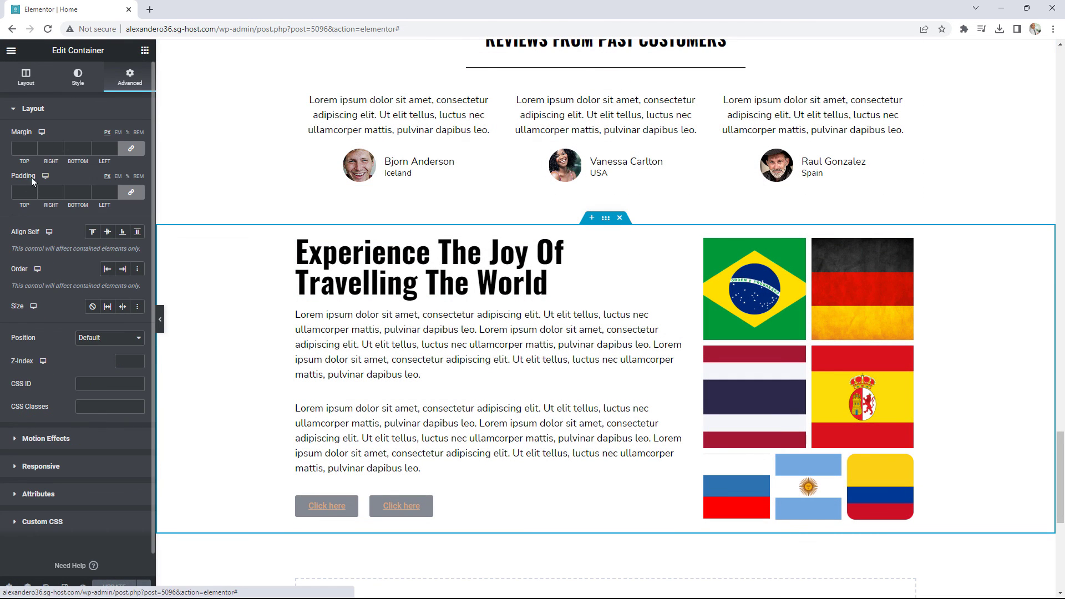
pyautogui.click(131, 192)
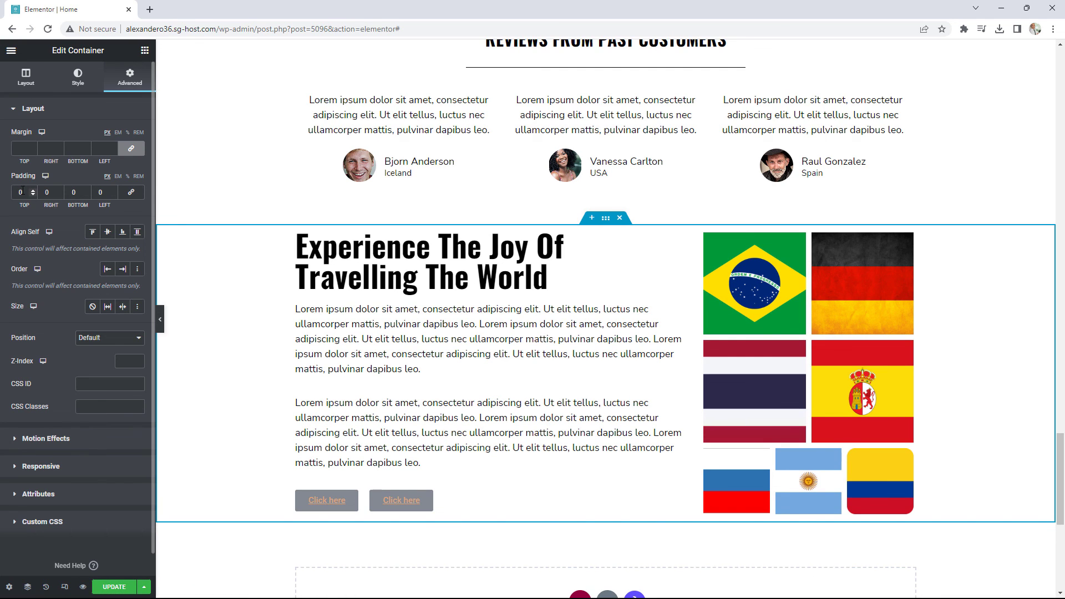
pyautogui.moveTo(22, 189); pyautogui.dragTo(12, 192)
pyautogui.write('45')
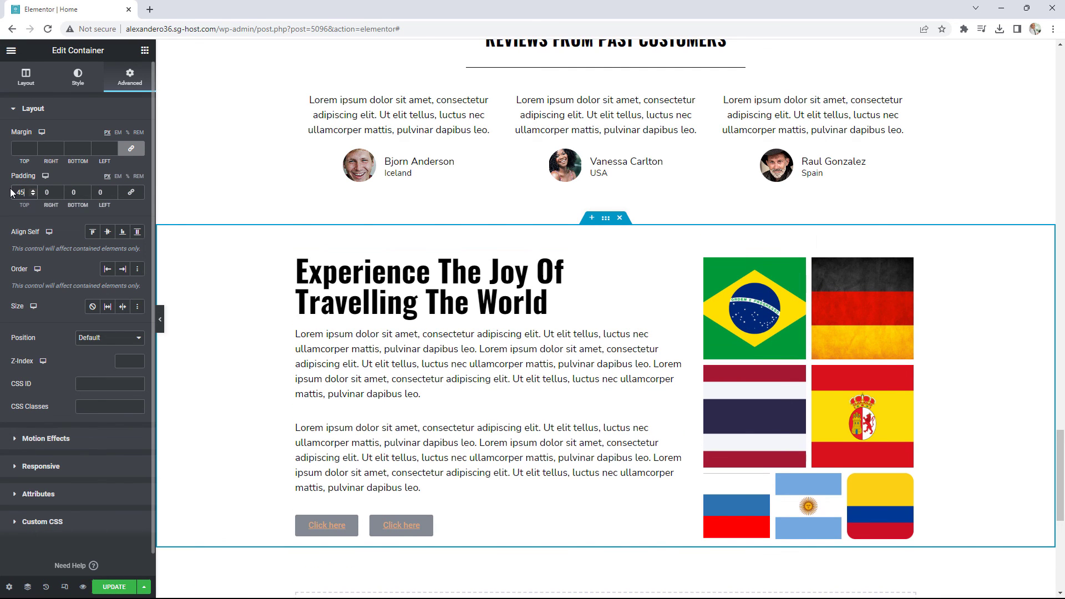
pyautogui.click(71, 190)
pyautogui.write('45')
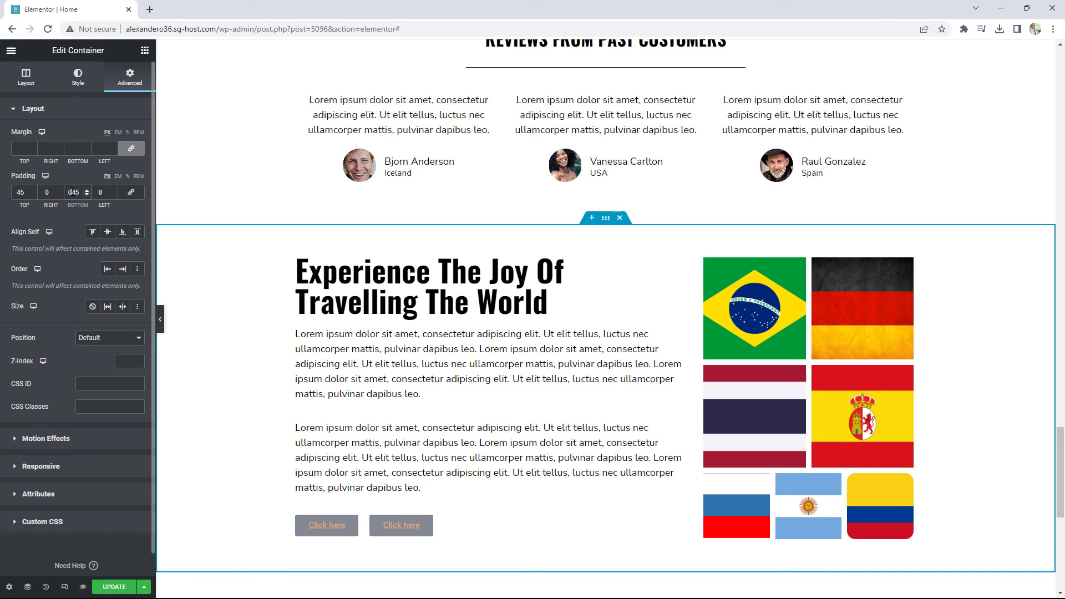
pyautogui.click(117, 588)
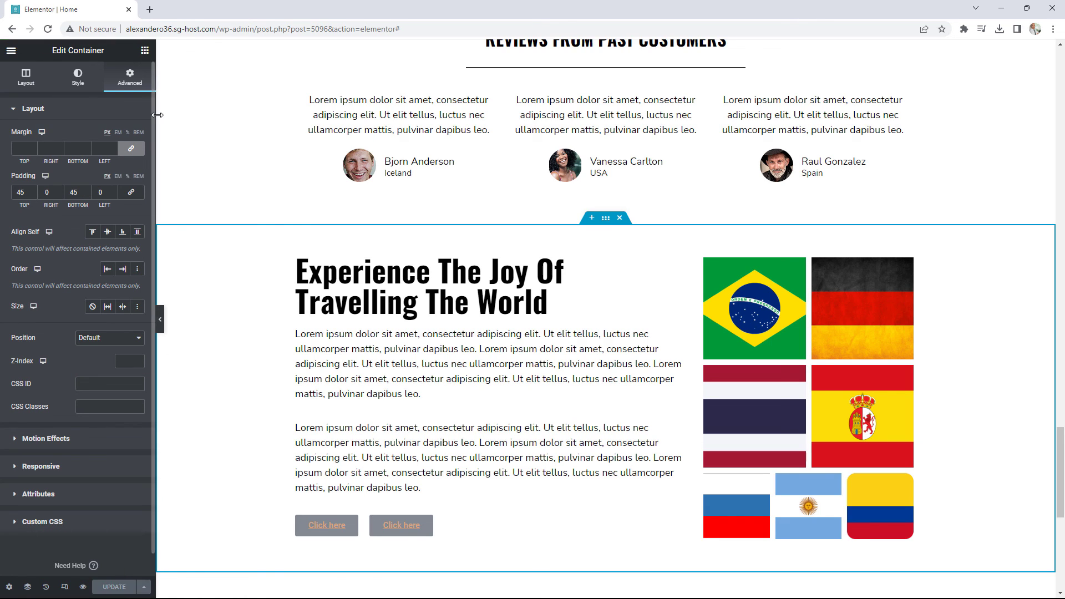
pyautogui.click(144, 50)
# Open the live page from the editor menu and scroll to the 'Experience The Joy Of Travelling' section
pyautogui.click(10, 53)
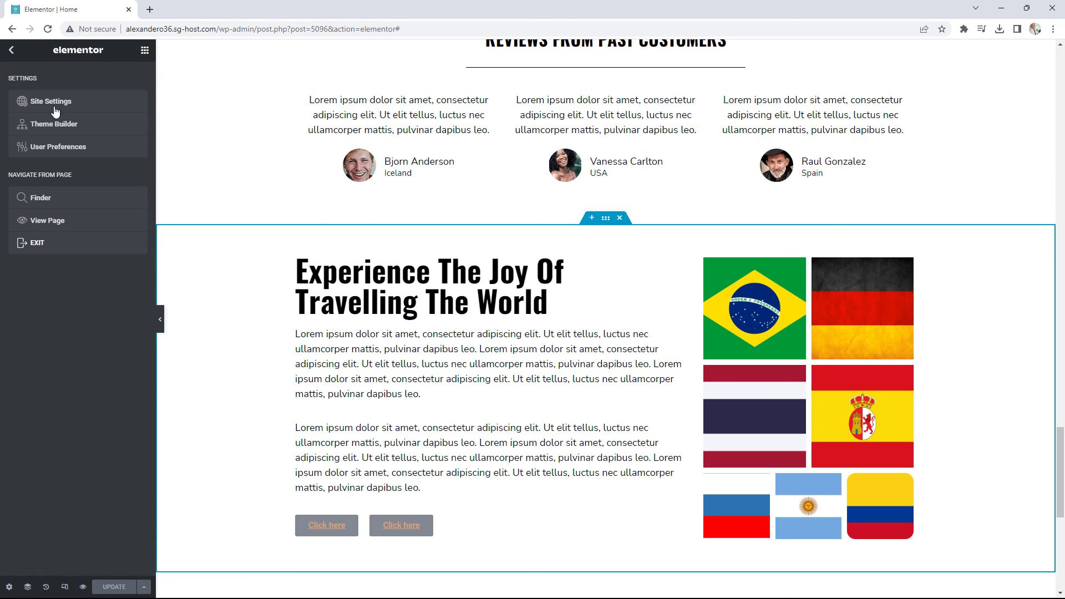
pyautogui.click(61, 224)
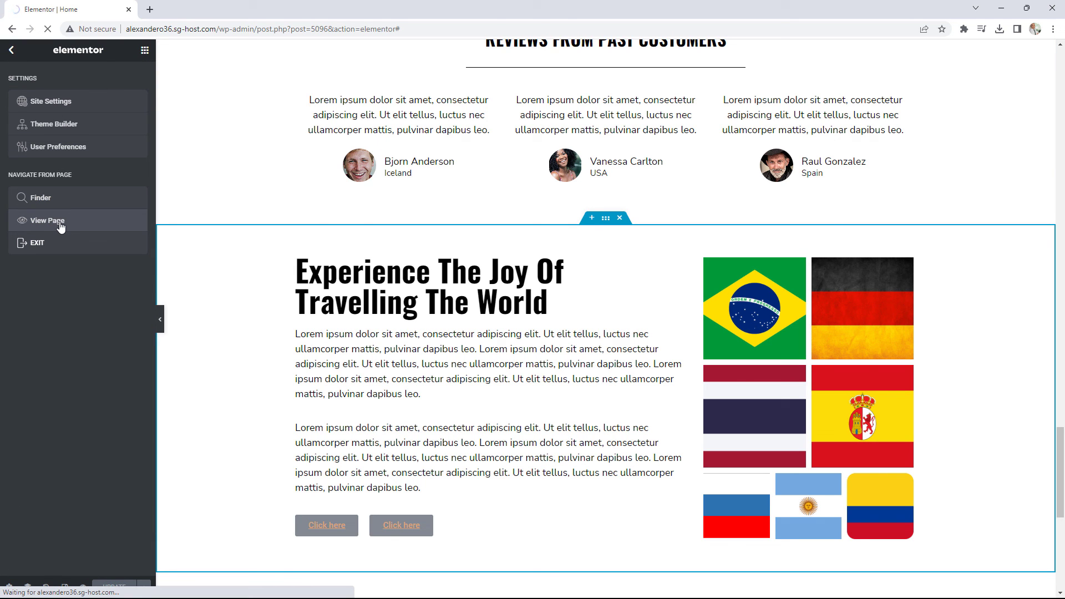
pyautogui.scroll(-6, 801, 274)
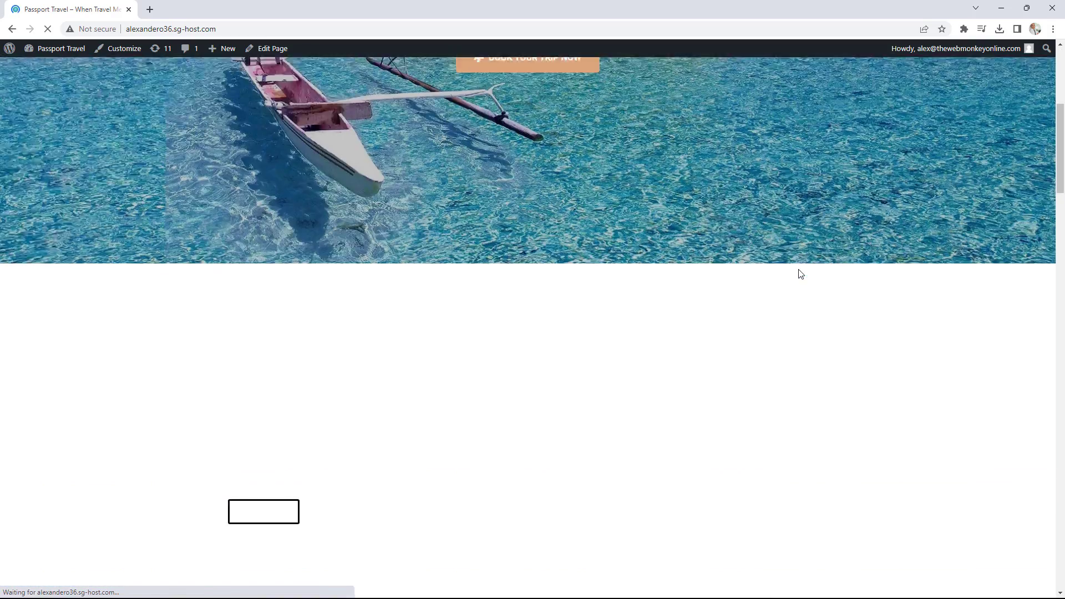
pyautogui.scroll(-20, 800, 274)
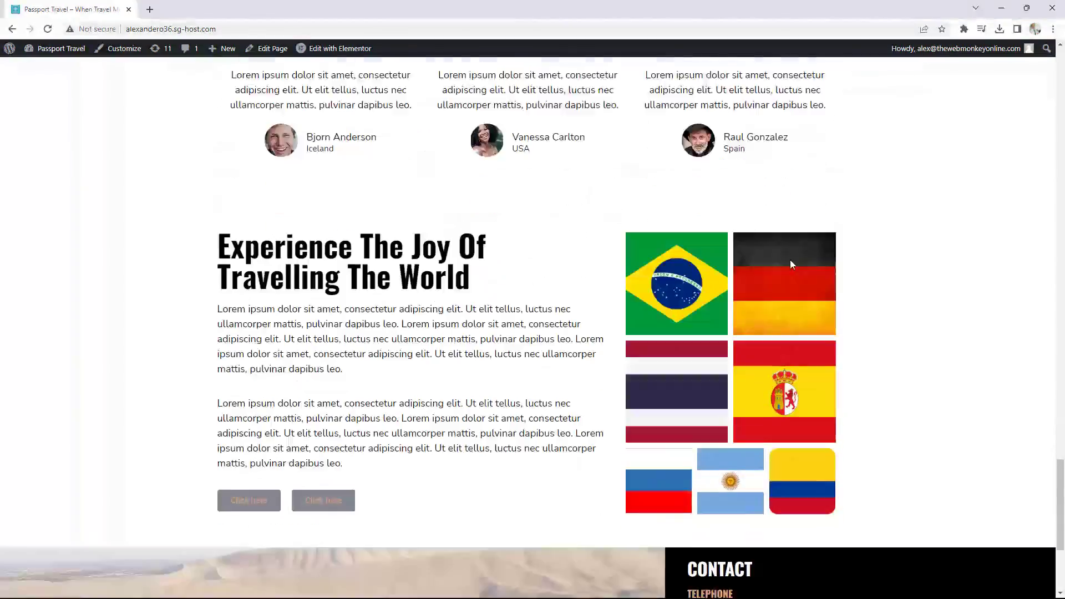
pyautogui.scroll(-2, 789, 265)
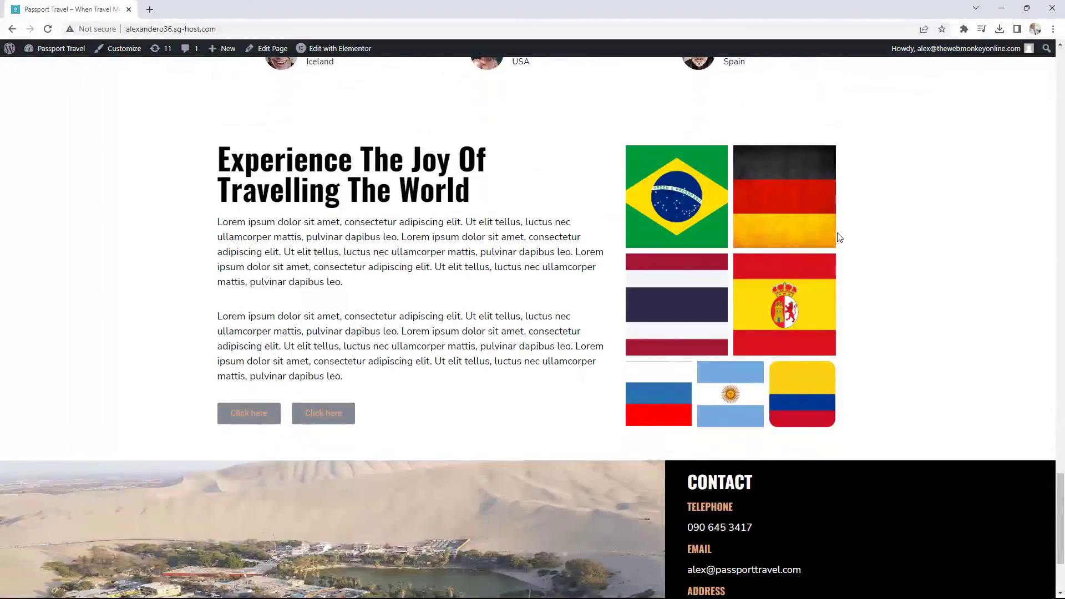